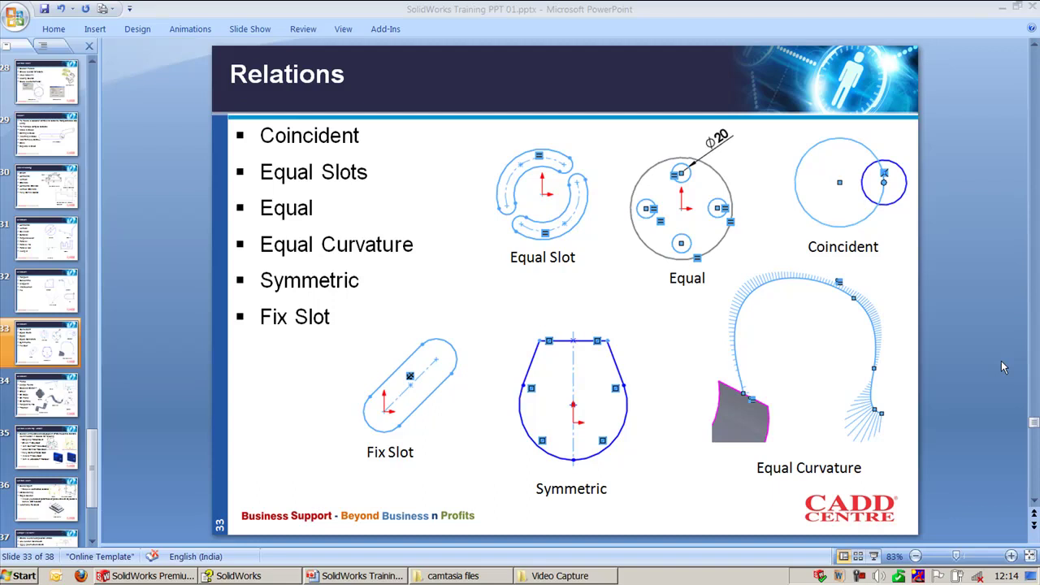
Leave the PowerPoint Relations slide and bring the SolidWorks Part2 Sketch1 window forward.
{"action": "key", "text": "alt+Tab"}
{"action": "key", "text": "Tab"}
{"action": "key", "text": "Tab"}
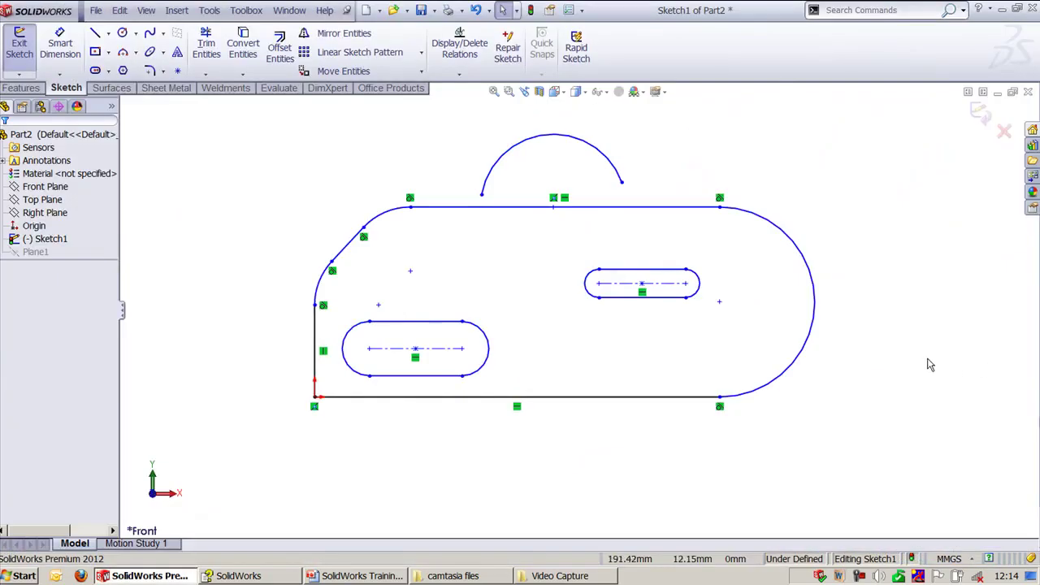
Make the arc's left endpoint coincident with the top horizontal line.
{"action": "scroll", "coordinate": [690, 163], "scroll_direction": "down", "scroll_amount": 2}
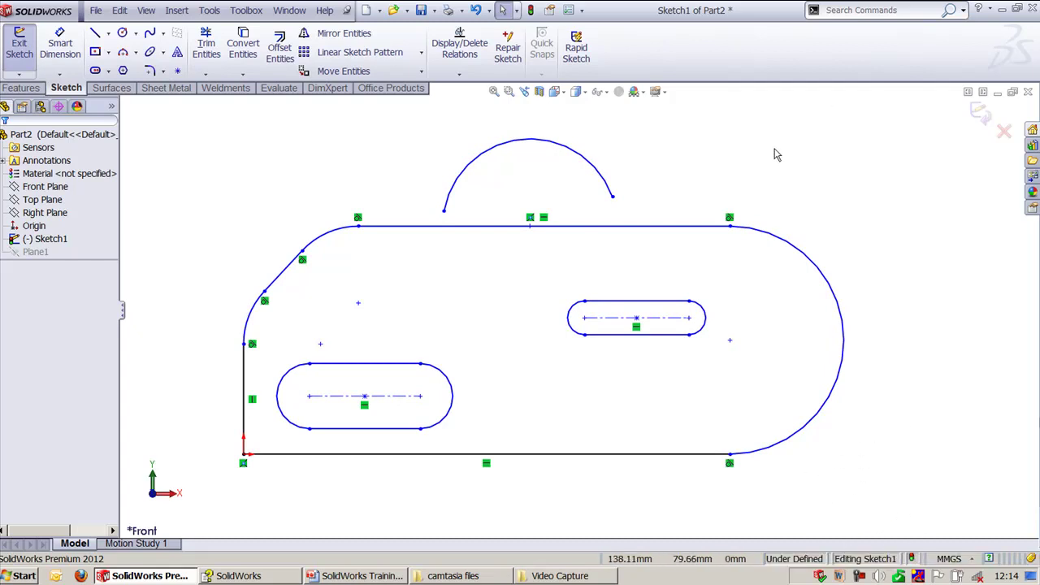
{"action": "left_click", "coordinate": [444, 212]}
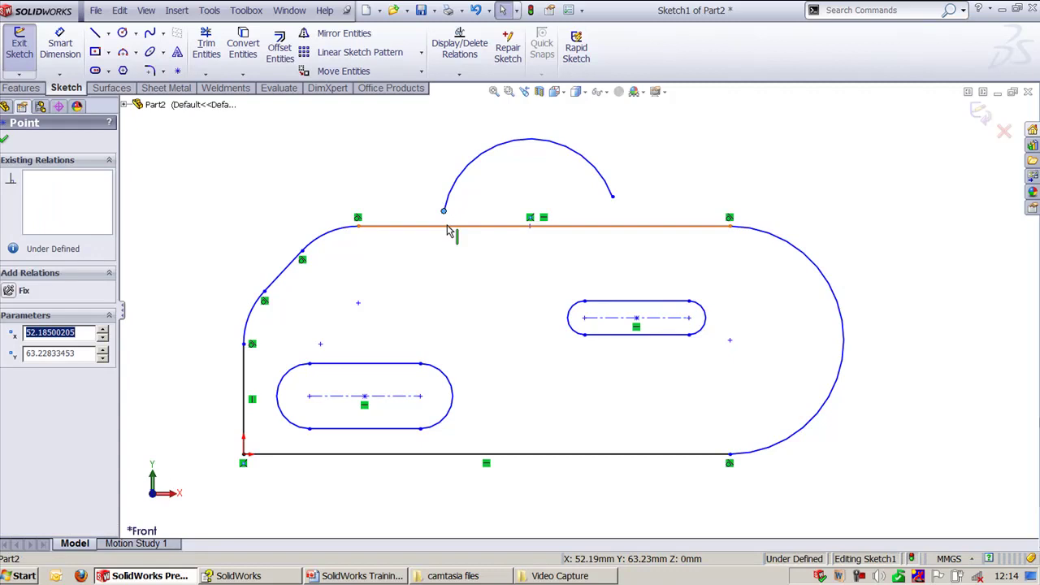
{"action": "left_click", "coordinate": [449, 228], "text": "ctrl"}
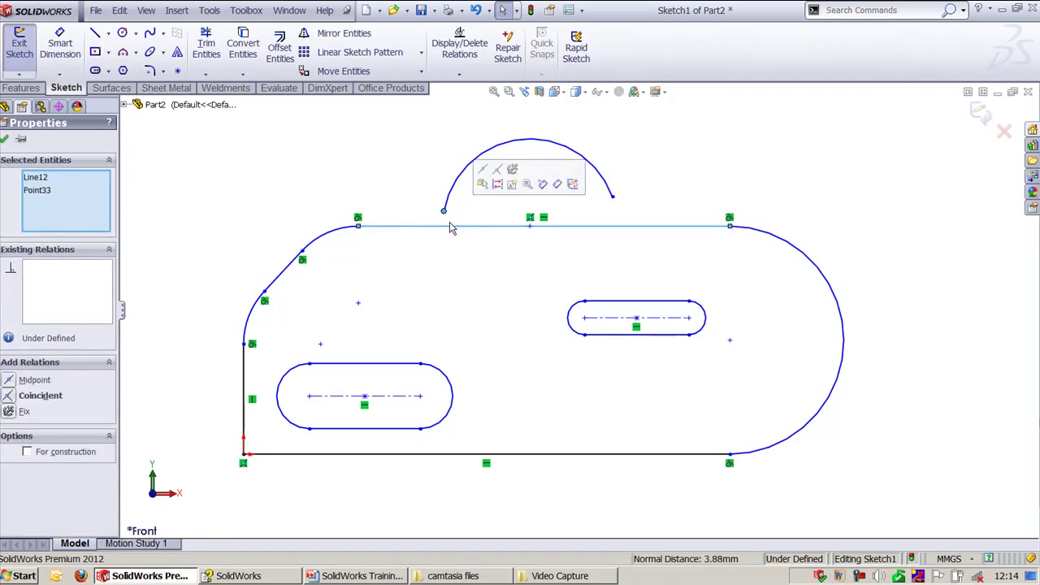
{"action": "left_click", "coordinate": [498, 175]}
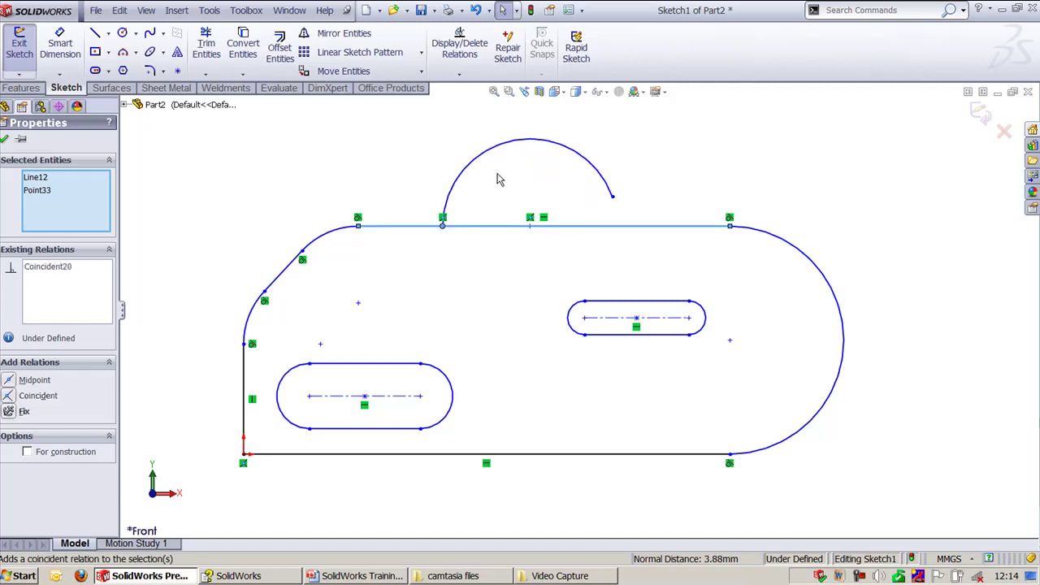
{"action": "left_click", "coordinate": [654, 195]}
Make the arc's right endpoint coincident with the top horizontal line.
{"action": "left_click", "coordinate": [613, 199]}
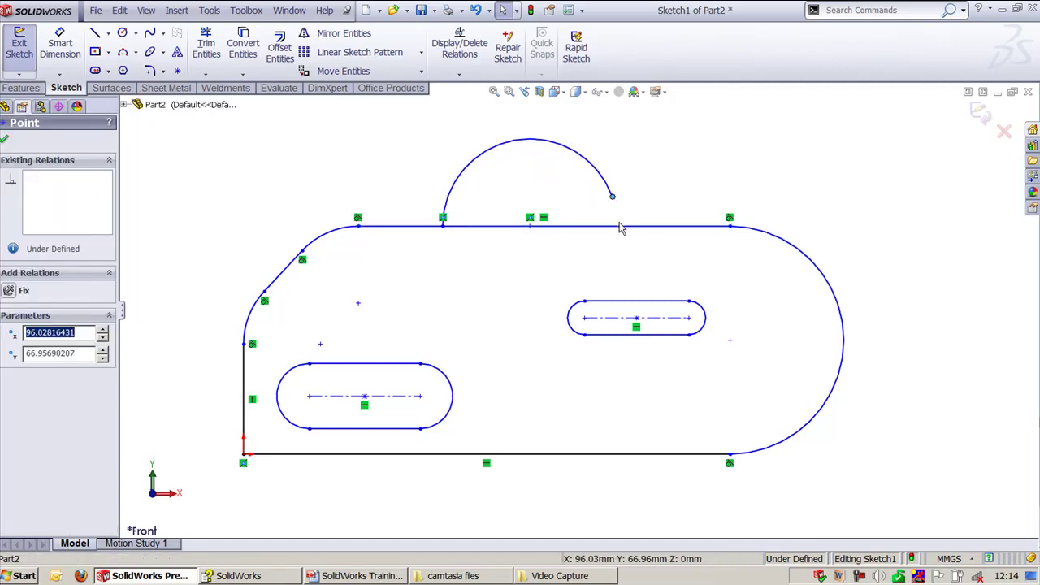
{"action": "left_click", "coordinate": [622, 226], "text": "ctrl"}
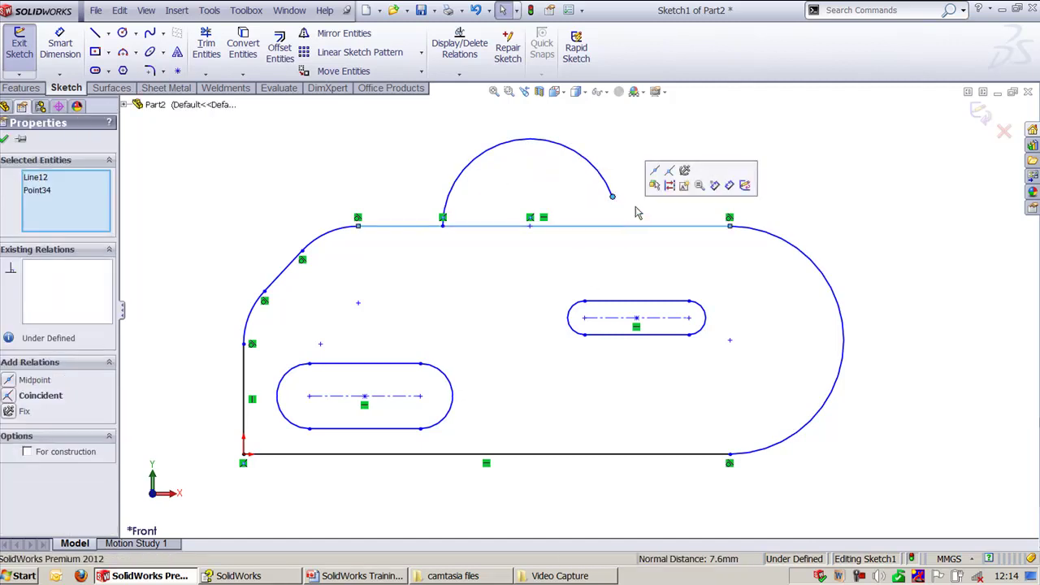
{"action": "left_click", "coordinate": [668, 177]}
{"action": "left_click", "coordinate": [663, 163]}
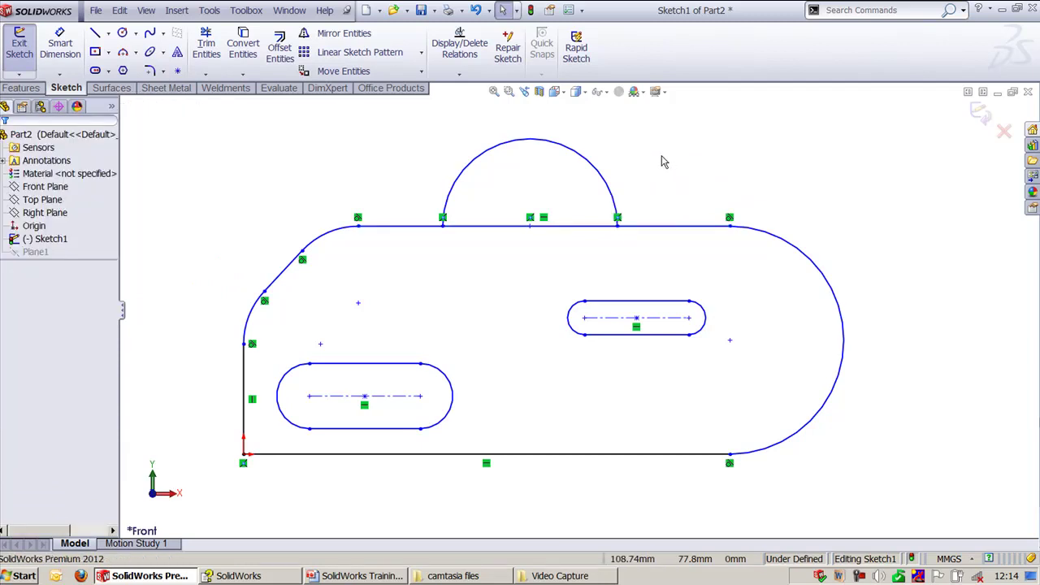
Make the upper-left and left corner arcs equal in radius.
{"action": "middle_click_drag", "start_coordinate": [341, 242], "coordinate": [380, 237], "text": "ctrl"}
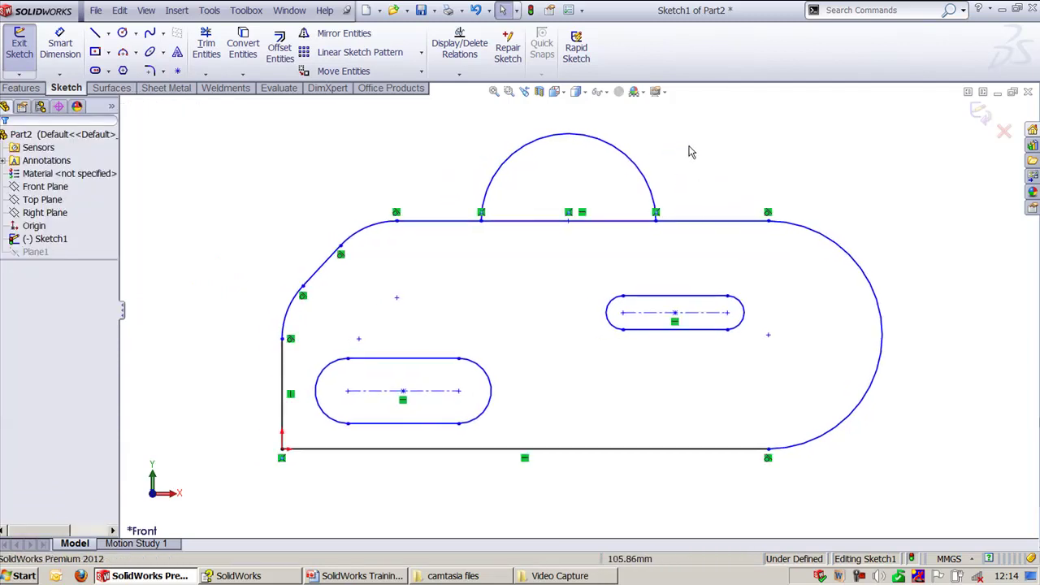
{"action": "mouse_move", "coordinate": [397, 221]}
{"action": "left_mouse_down"}
{"action": "mouse_move", "coordinate": [419, 231]}
{"action": "mouse_move", "coordinate": [413, 223]}
{"action": "left_mouse_up"}
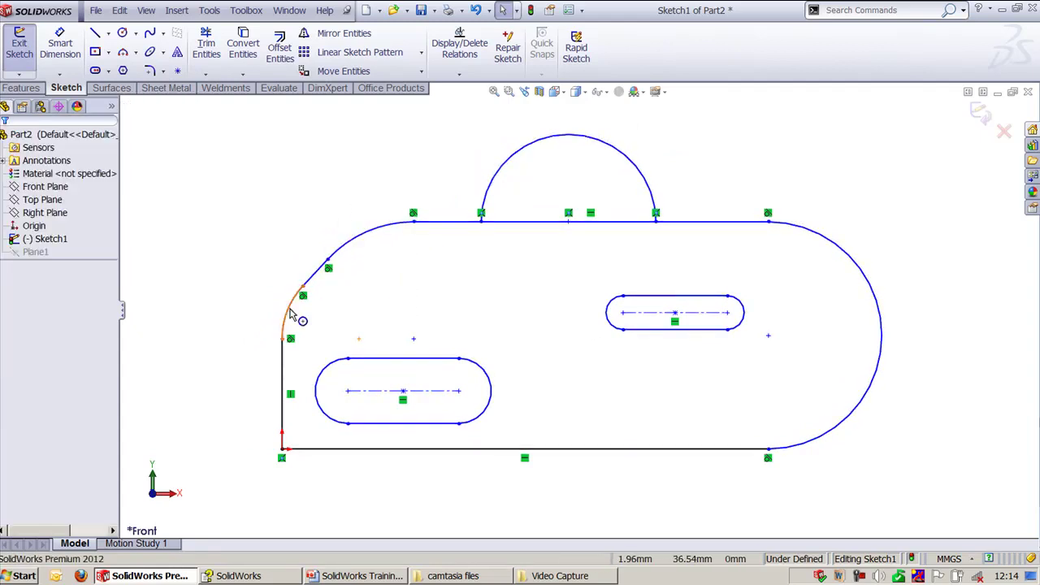
{"action": "left_click", "coordinate": [295, 314]}
{"action": "left_click", "coordinate": [260, 225]}
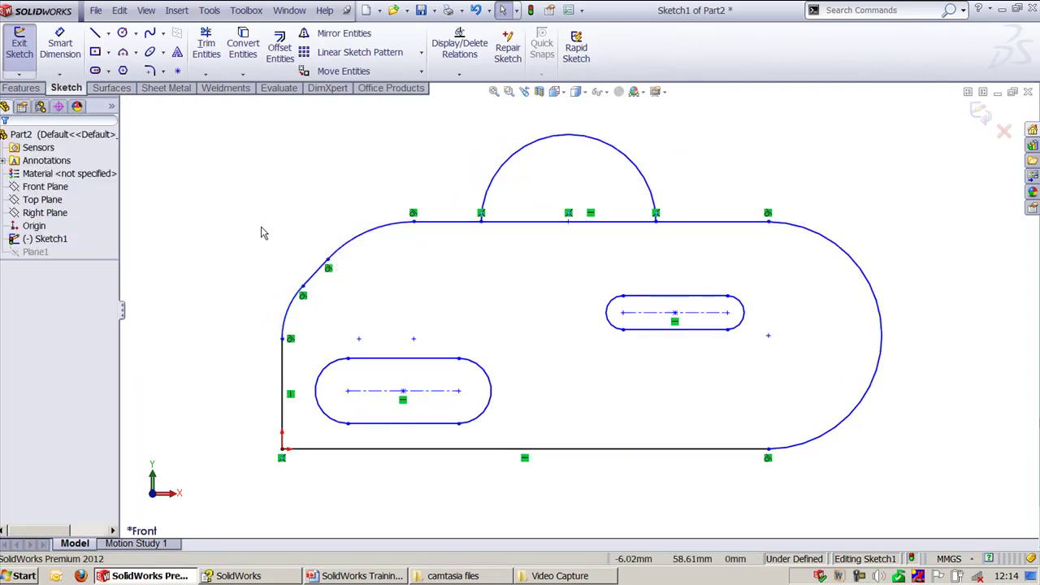
{"action": "left_click", "coordinate": [363, 242]}
{"action": "left_click", "coordinate": [290, 311], "text": "ctrl"}
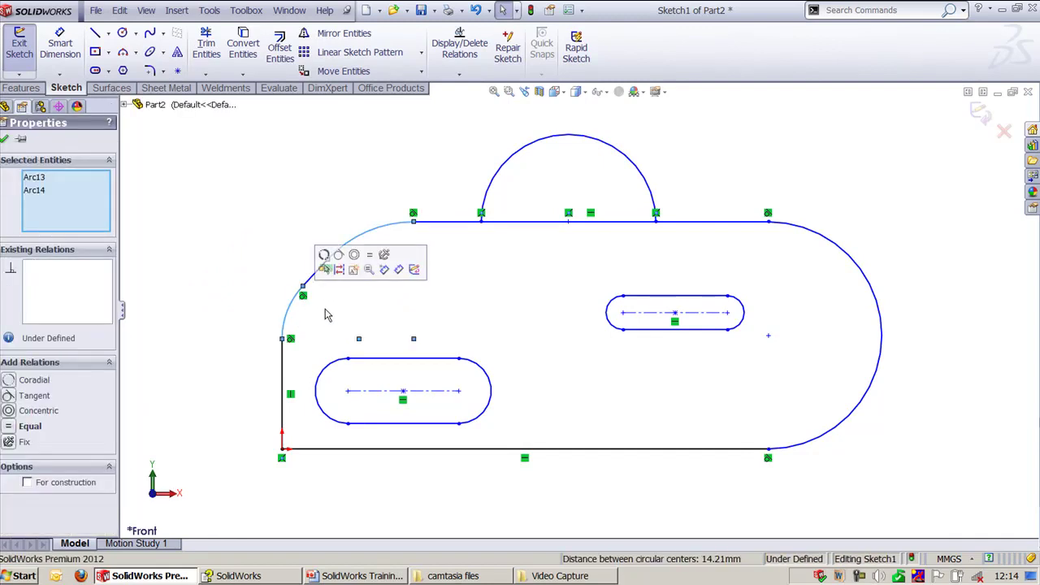
{"action": "left_click", "coordinate": [369, 258]}
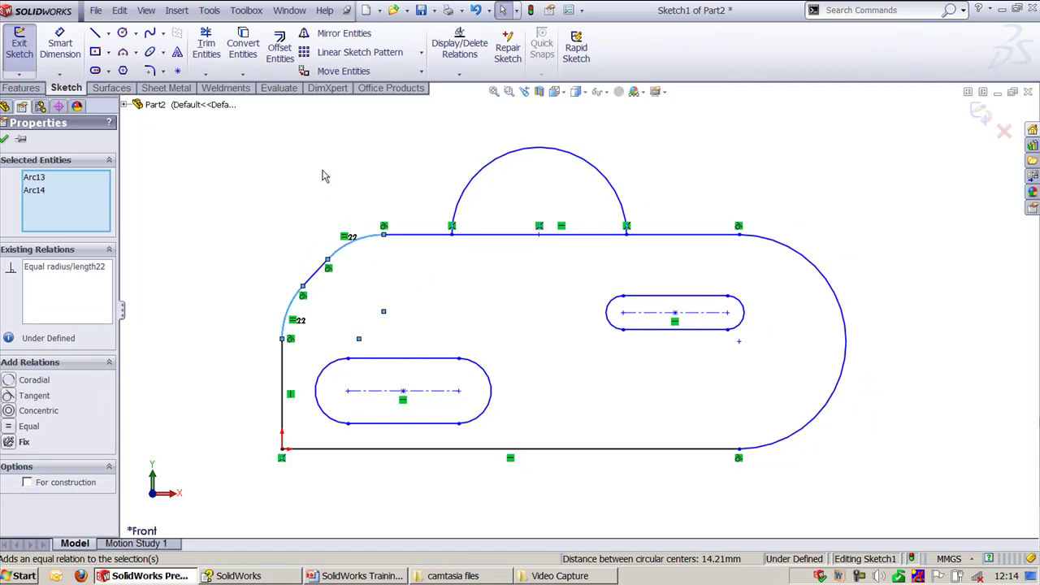
{"action": "left_click", "coordinate": [317, 168]}
Dimension the upper corner arc with a 20 mm radius.
{"action": "key", "text": "d"}
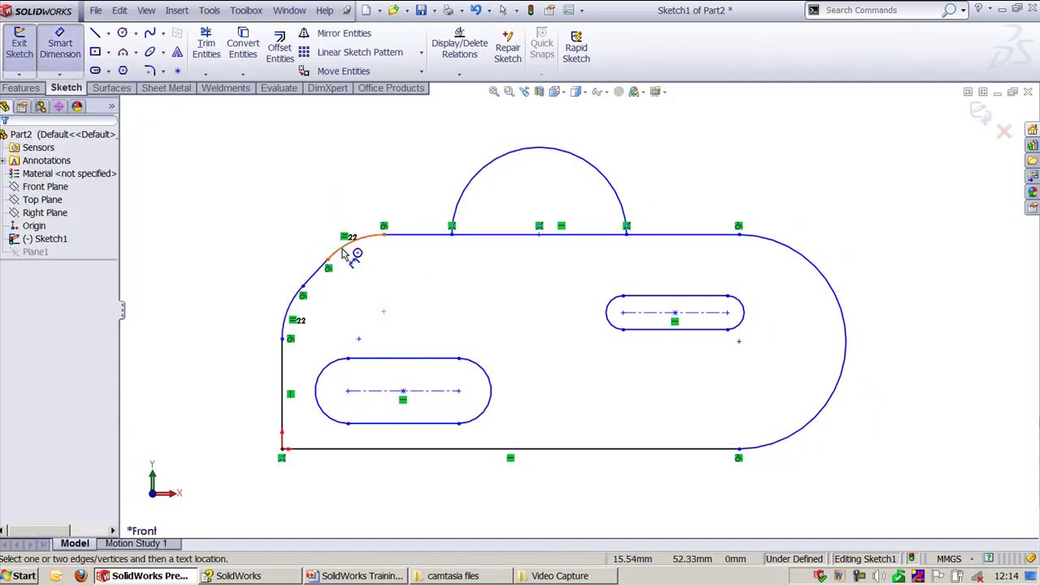
{"action": "left_click", "coordinate": [349, 240]}
{"action": "left_click", "coordinate": [292, 191]}
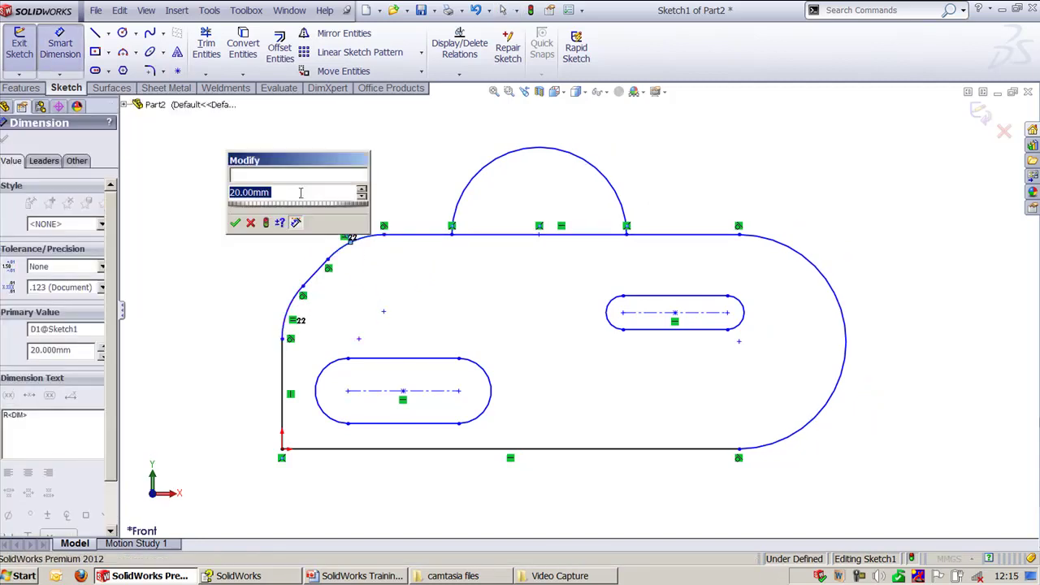
{"action": "key", "text": "Return"}
{"action": "key", "text": "Escape"}
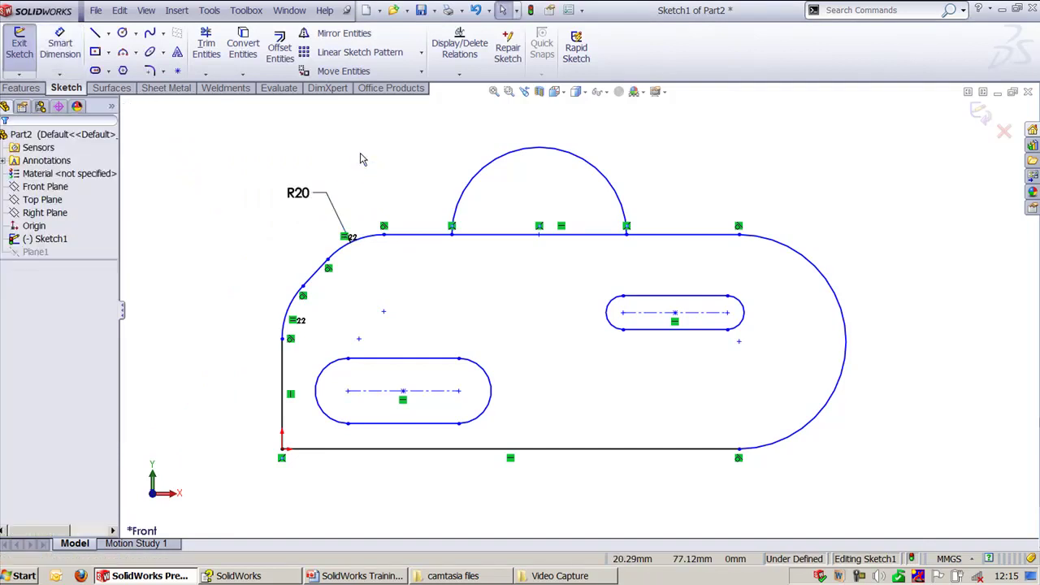
{"action": "left_click", "coordinate": [346, 238]}
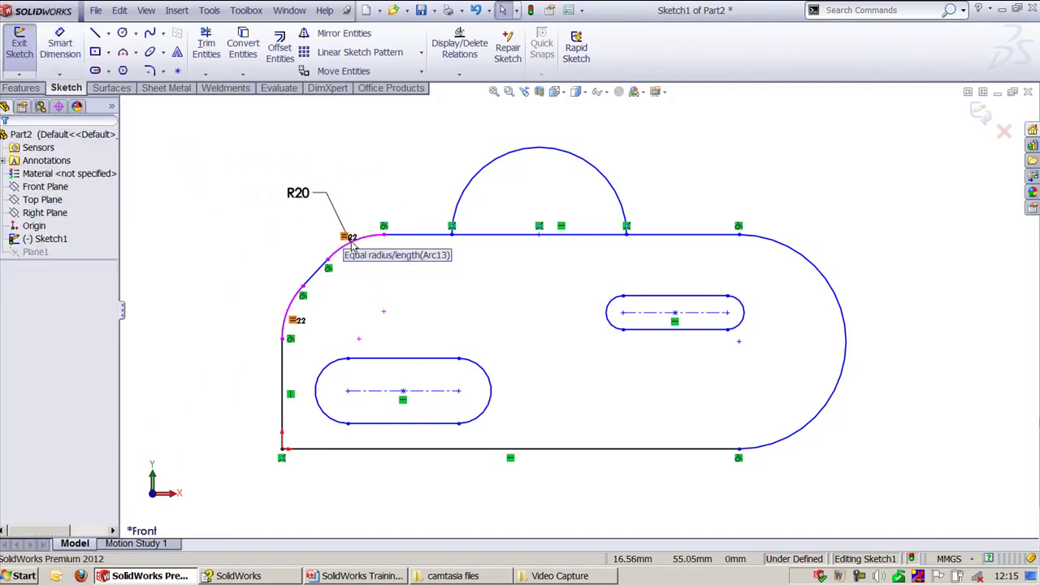
{"action": "left_click", "coordinate": [703, 236]}
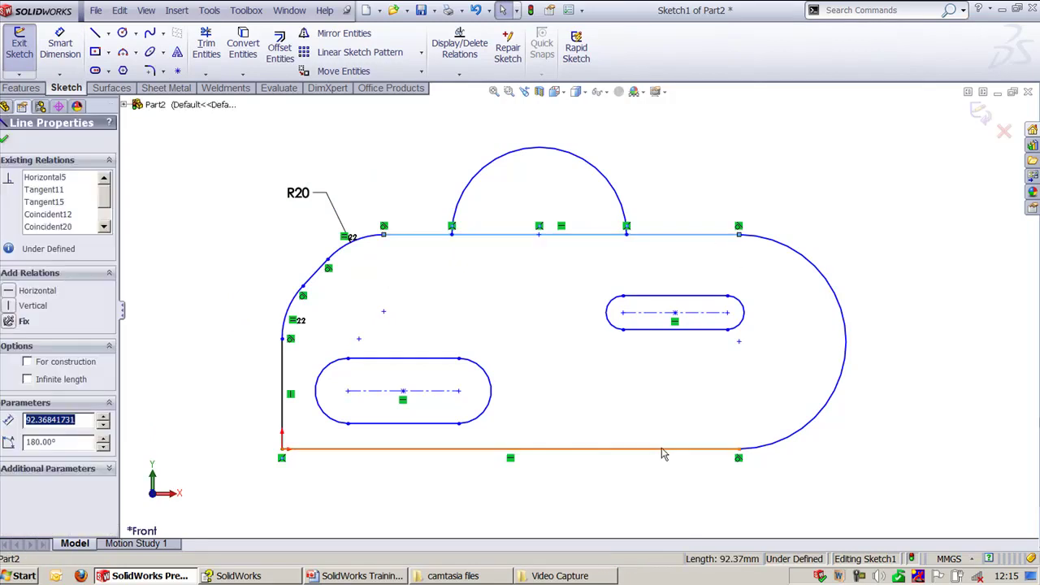
{"action": "left_click", "coordinate": [662, 448], "text": "ctrl"}
{"action": "left_click", "coordinate": [772, 395]}
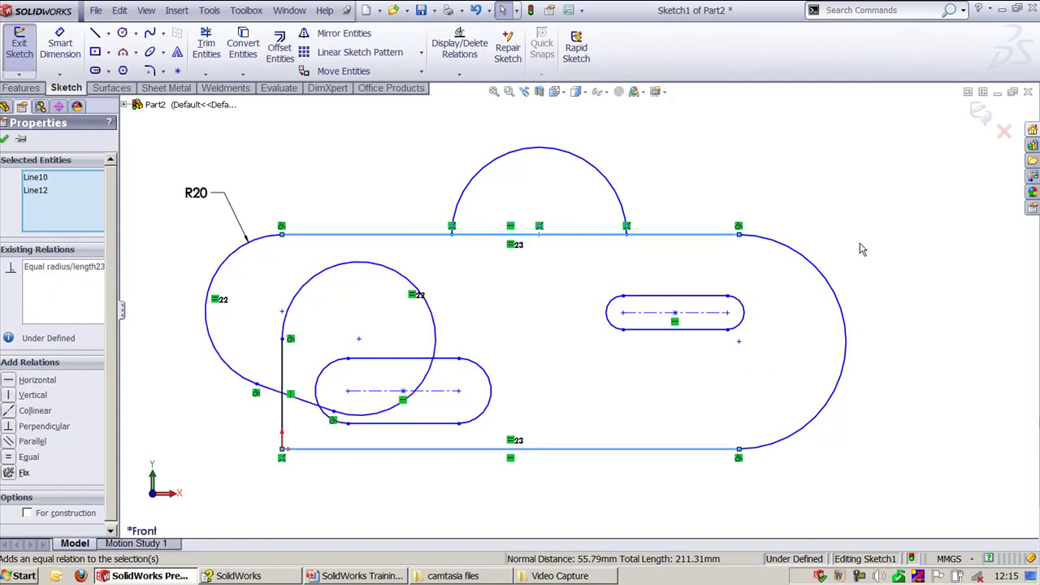
{"action": "key", "text": "ctrl+z"}
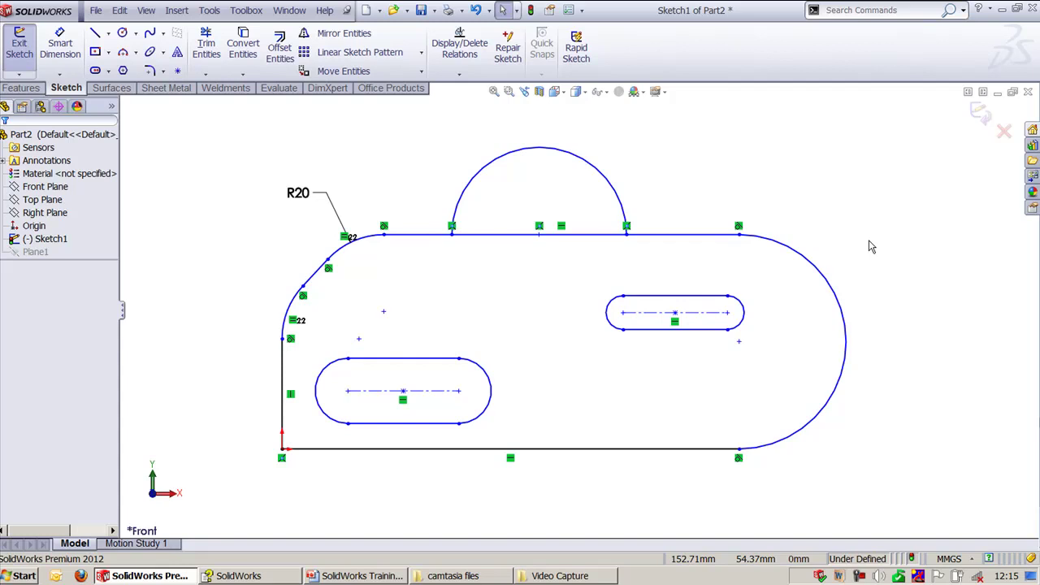
In Part1's Sketch6, try Equal Curvature between the spline and surface edge, dismissing the errors.
{"action": "key", "text": "ctrl+Tab"}
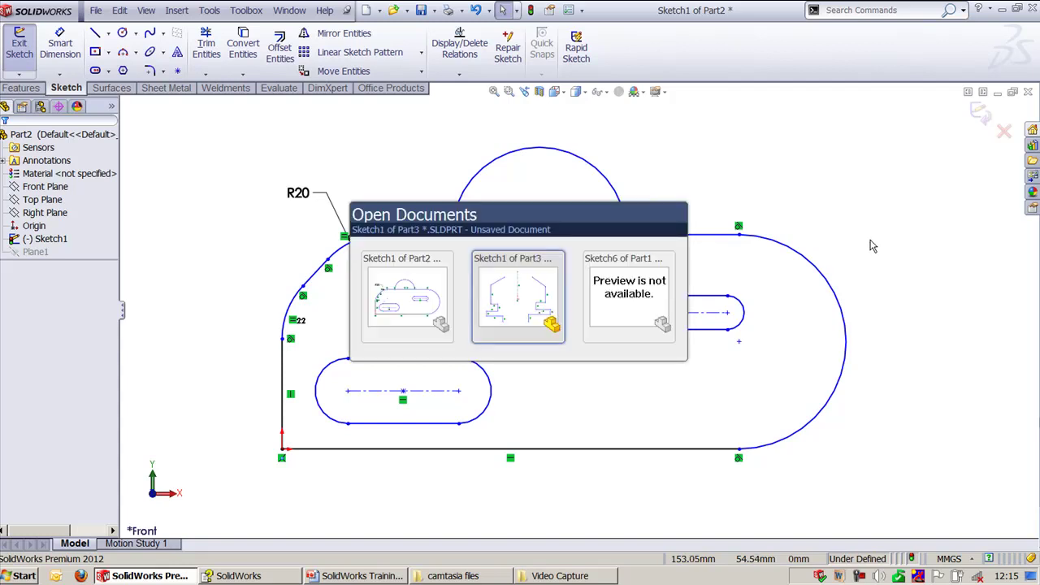
{"action": "key", "text": "ctrl+Tab"}
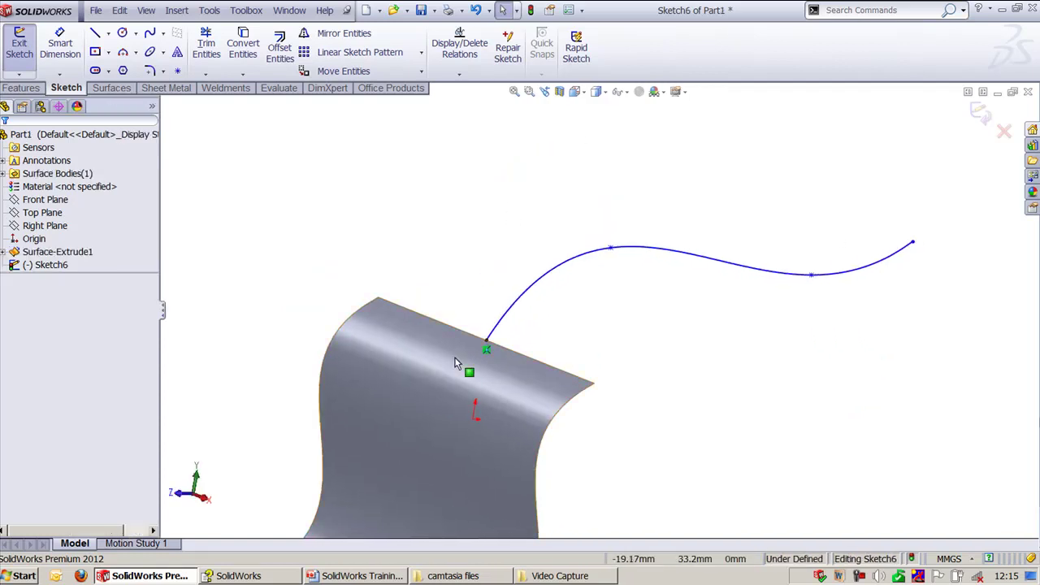
{"action": "left_click", "coordinate": [561, 273]}
{"action": "left_click", "coordinate": [648, 327]}
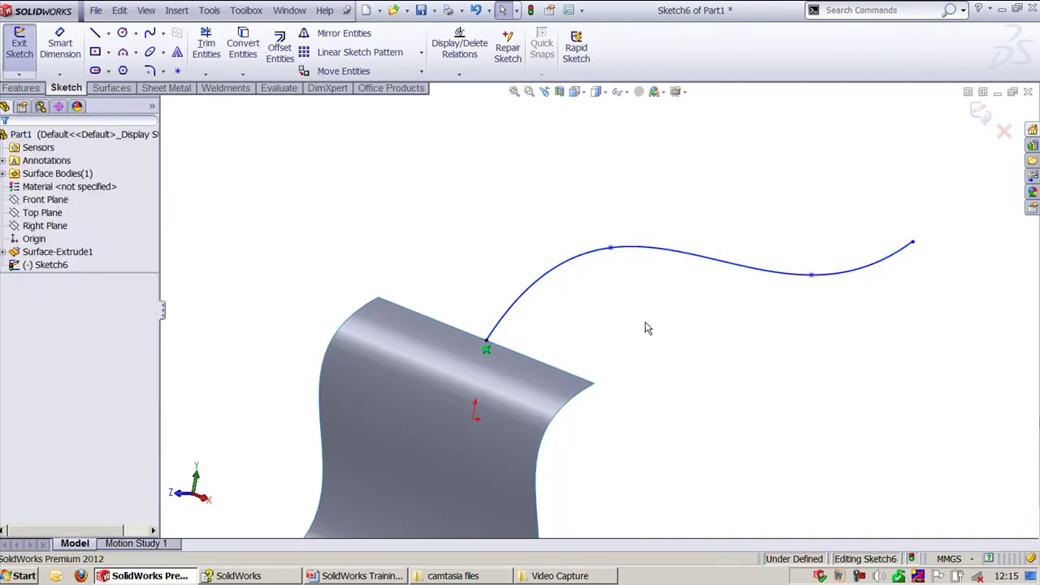
{"action": "left_click", "coordinate": [514, 322]}
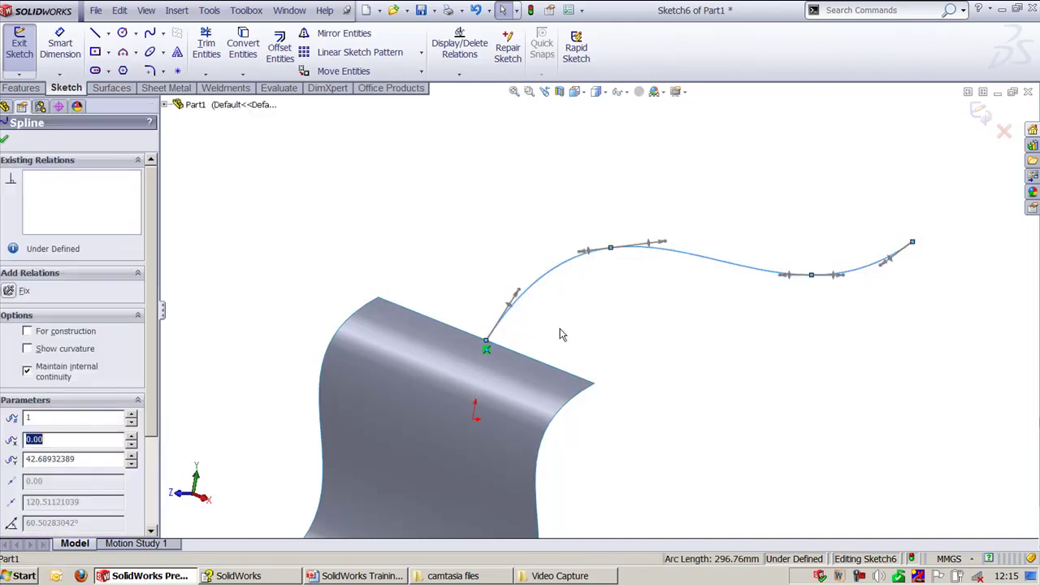
{"action": "left_click", "coordinate": [584, 401], "text": "ctrl"}
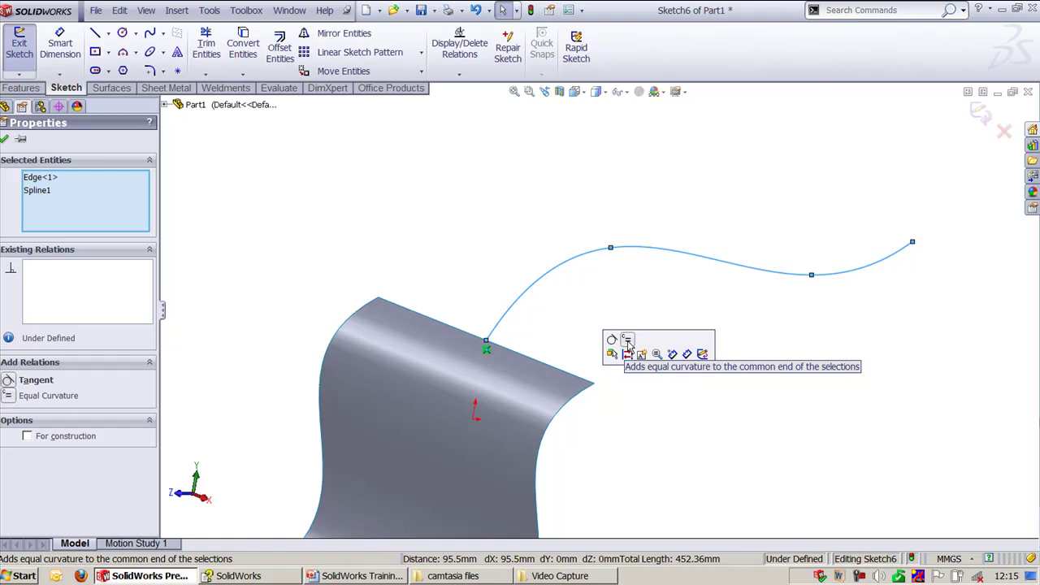
{"action": "left_click", "coordinate": [627, 346]}
{"action": "left_click", "coordinate": [630, 303]}
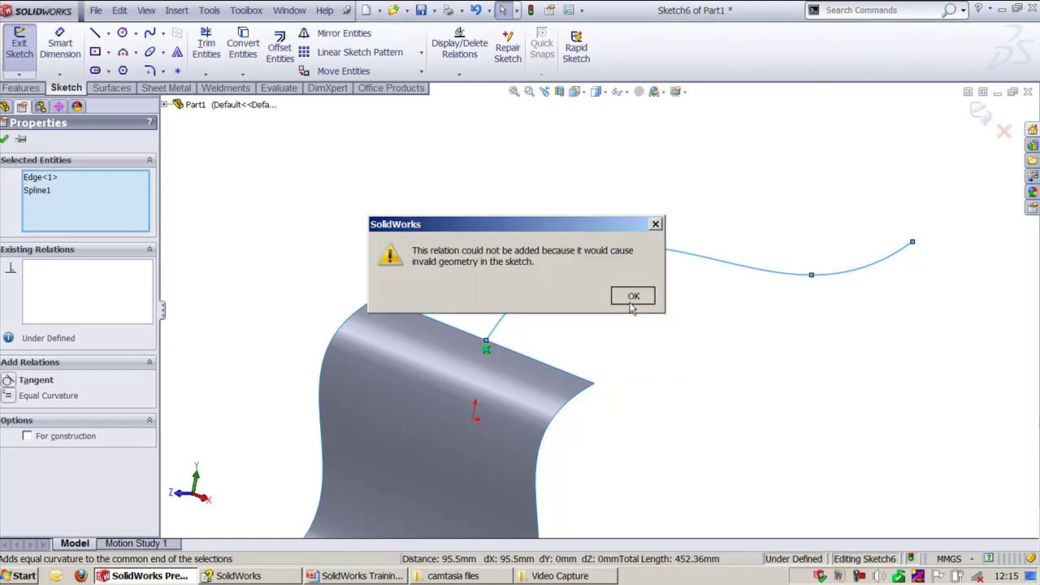
{"action": "left_click", "coordinate": [9, 397]}
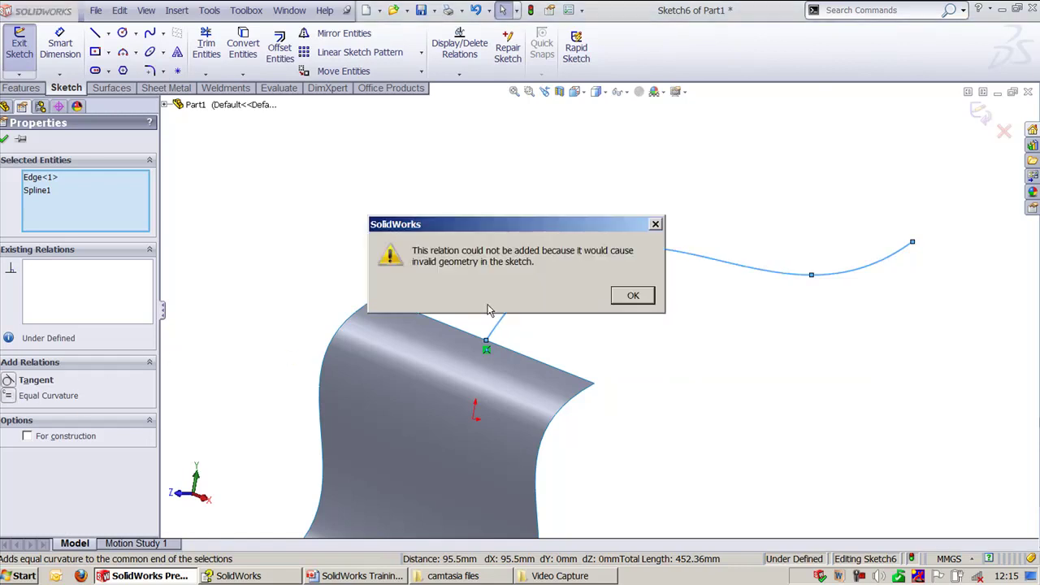
{"action": "left_click", "coordinate": [633, 295]}
Delete the old spline.
{"action": "left_click", "coordinate": [498, 255]}
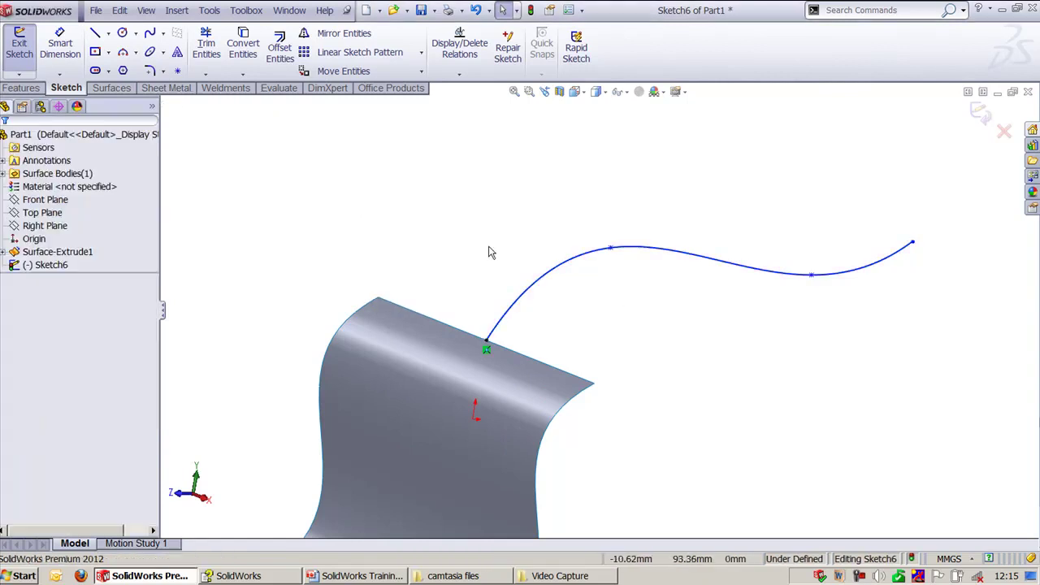
{"action": "middle_click_drag", "start_coordinate": [499, 255], "coordinate": [577, 276]}
{"action": "left_click", "coordinate": [578, 277]}
{"action": "key", "text": "Delete"}
Draw a new spline rising from the surface's top edge up and away from the surface.
{"action": "middle_click_drag", "start_coordinate": [441, 223], "coordinate": [496, 236]}
{"action": "left_click", "coordinate": [150, 32]}
{"action": "left_click", "coordinate": [518, 333]}
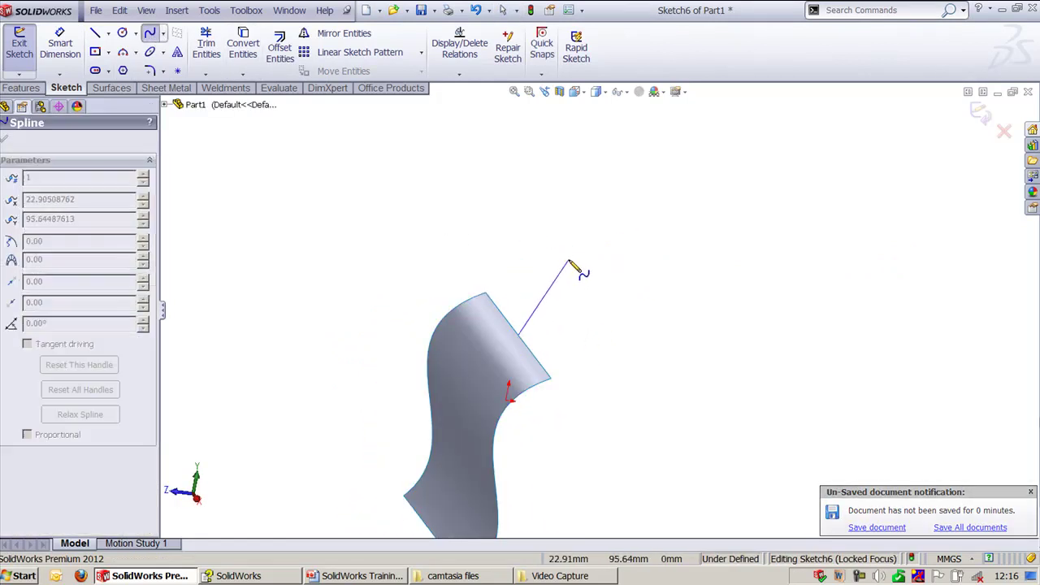
{"action": "left_click", "coordinate": [569, 259]}
{"action": "left_click", "coordinate": [730, 219]}
{"action": "double_click", "coordinate": [811, 147]}
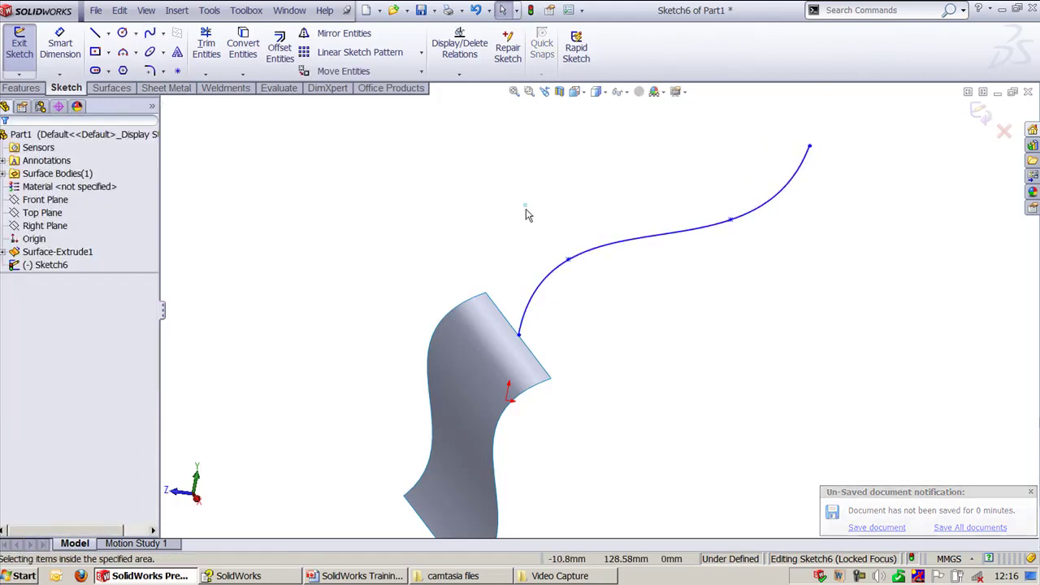
Make the spline's start point pierce the surface's top edge.
{"action": "left_click", "coordinate": [534, 385]}
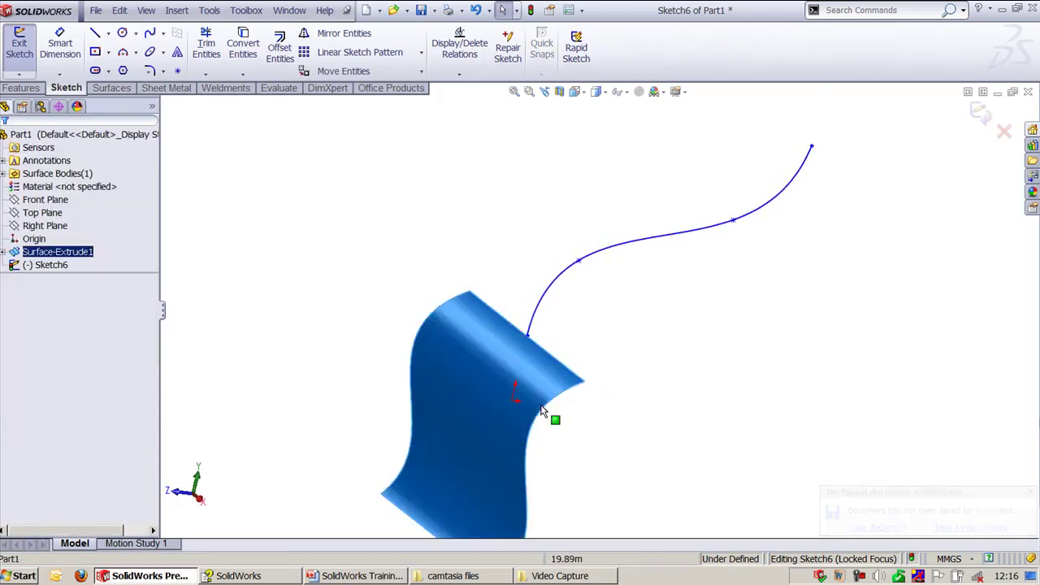
{"action": "left_click", "coordinate": [543, 314], "text": "ctrl"}
{"action": "left_click", "coordinate": [360, 248]}
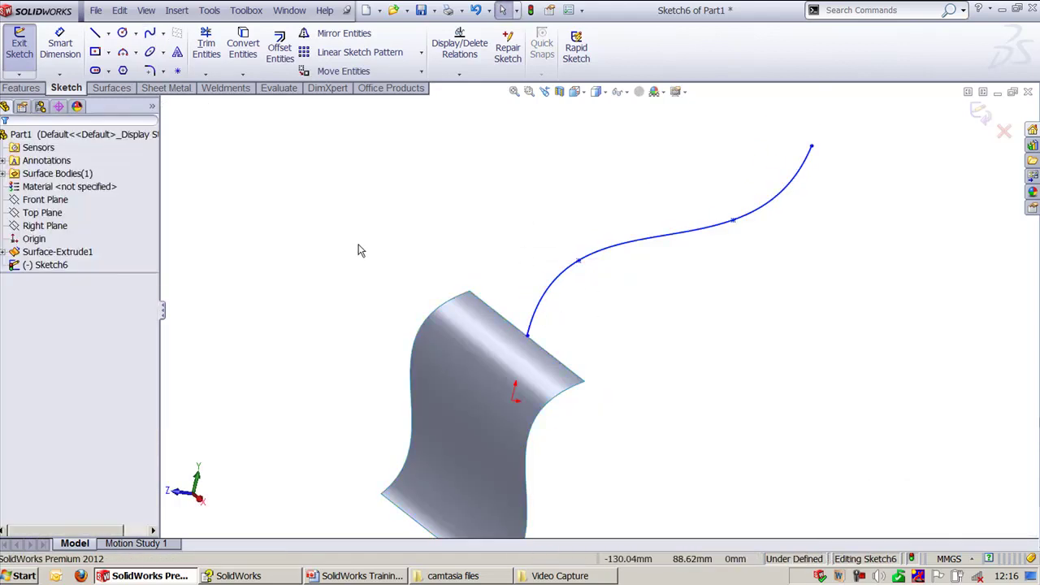
{"action": "left_click", "coordinate": [534, 346]}
{"action": "left_click", "coordinate": [540, 352], "text": "ctrl"}
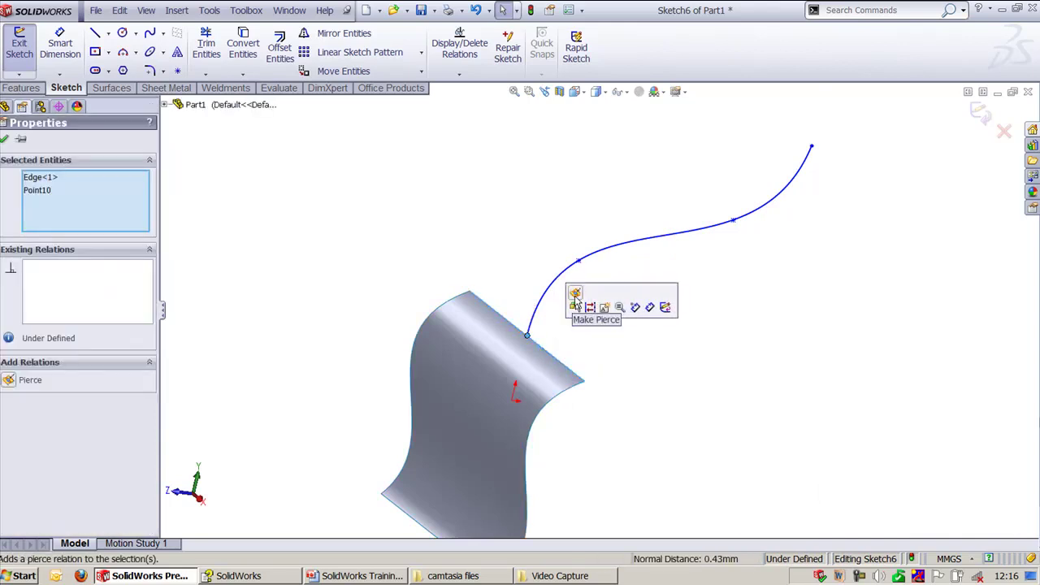
{"action": "left_click", "coordinate": [575, 292]}
Give the spline equal curvature to the surface's top edge.
{"action": "left_click", "coordinate": [497, 232]}
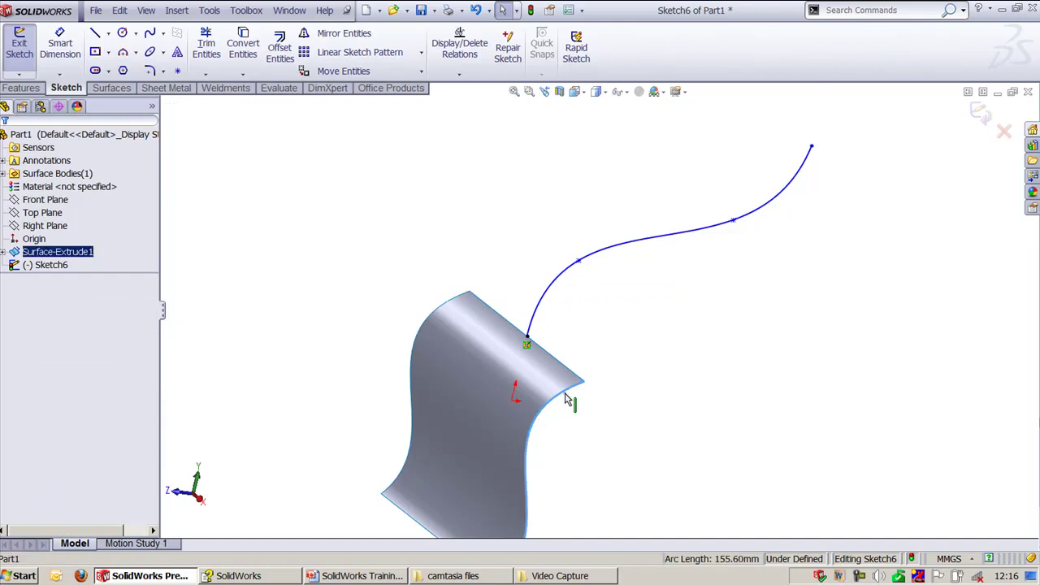
{"action": "left_click", "coordinate": [568, 280], "text": "ctrl"}
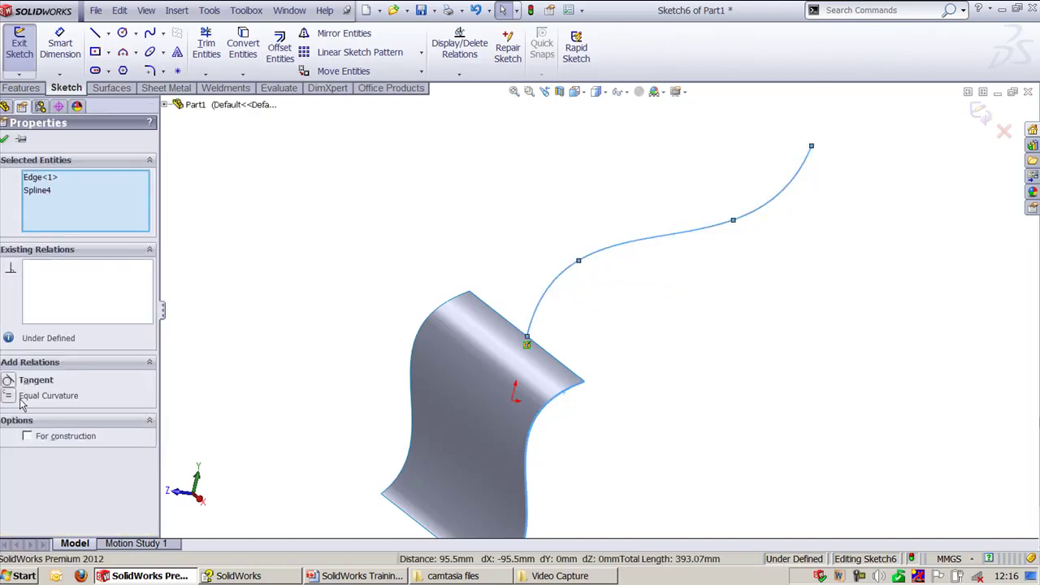
{"action": "left_click", "coordinate": [16, 400]}
Zoom and orbit around the surface and spline to inspect their join.
{"action": "left_click", "coordinate": [334, 244]}
{"action": "scroll", "coordinate": [598, 338], "scroll_direction": "down", "scroll_amount": 1}
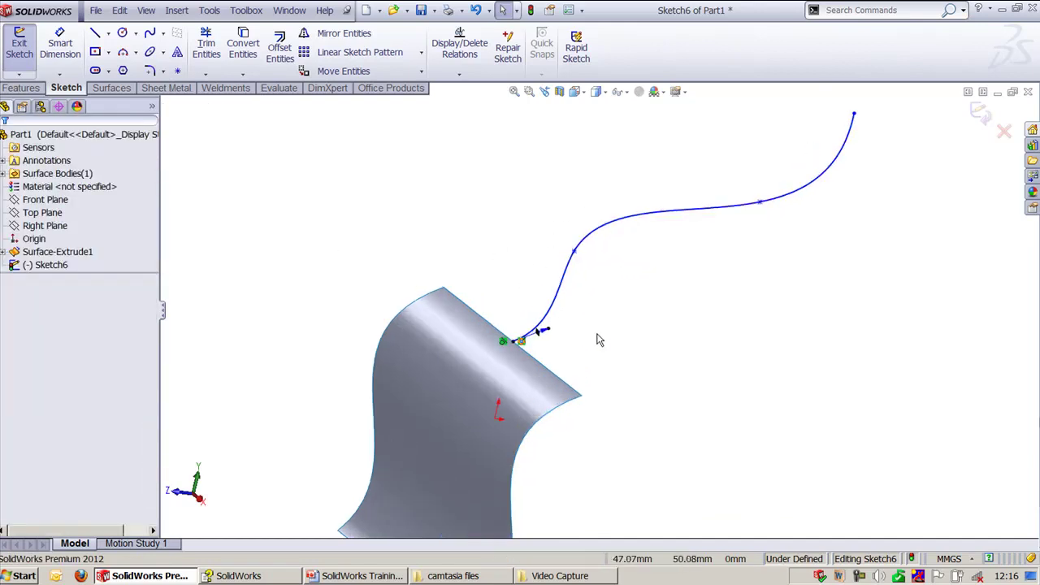
{"action": "scroll", "coordinate": [585, 338], "scroll_direction": "down", "scroll_amount": 3}
{"action": "scroll", "coordinate": [559, 357], "scroll_direction": "up", "scroll_amount": 3}
{"action": "middle_click_drag", "start_coordinate": [573, 350], "coordinate": [650, 274]}
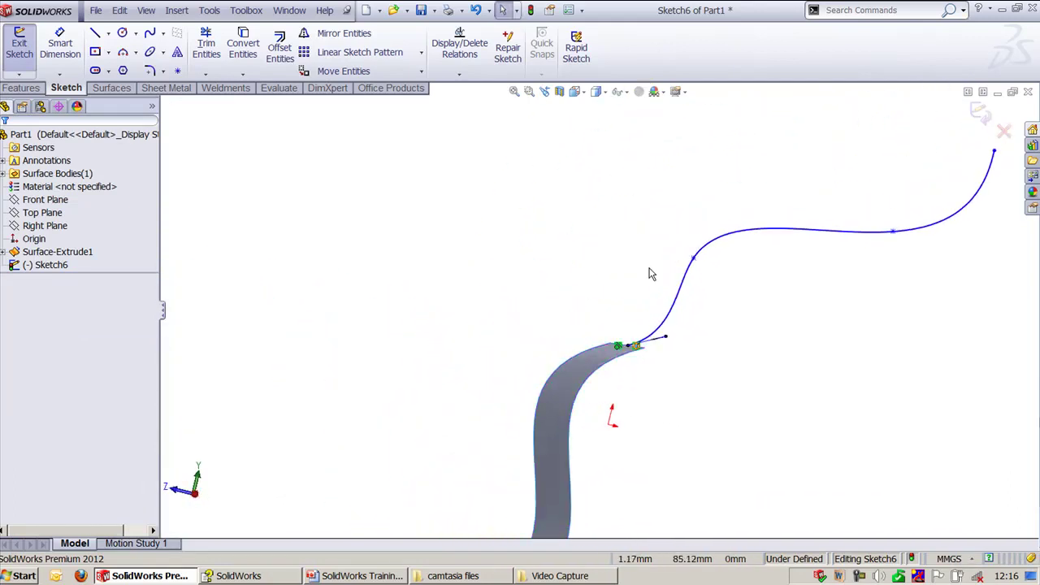
Check the join in Front, Back, Left and Trimetric views, then go to Part3's Sketch1.
{"action": "key", "text": "ctrl+1"}
{"action": "key", "text": "ctrl+2"}
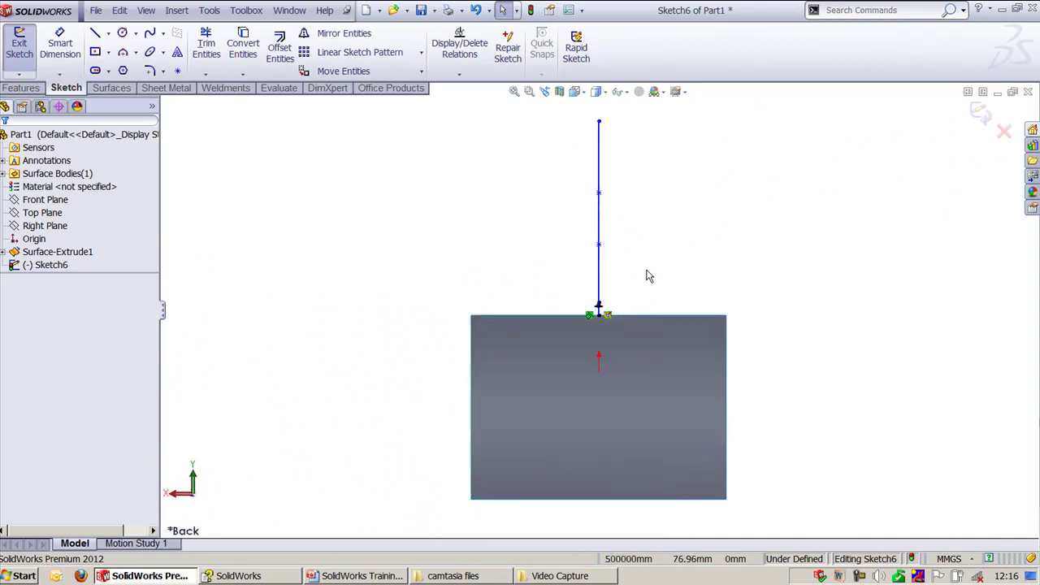
{"action": "key", "text": "ctrl+3"}
{"action": "scroll", "coordinate": [719, 317], "scroll_direction": "down", "scroll_amount": 3}
{"action": "middle_click_drag", "start_coordinate": [720, 317], "coordinate": [617, 478], "text": "ctrl"}
{"action": "left_click", "coordinate": [716, 478]}
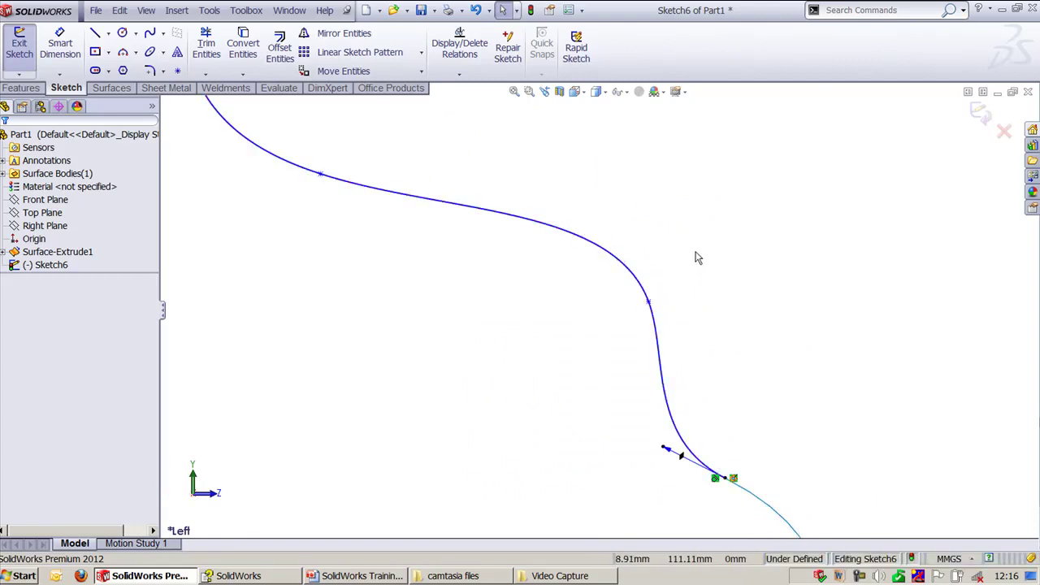
{"action": "key", "text": "ctrl+7"}
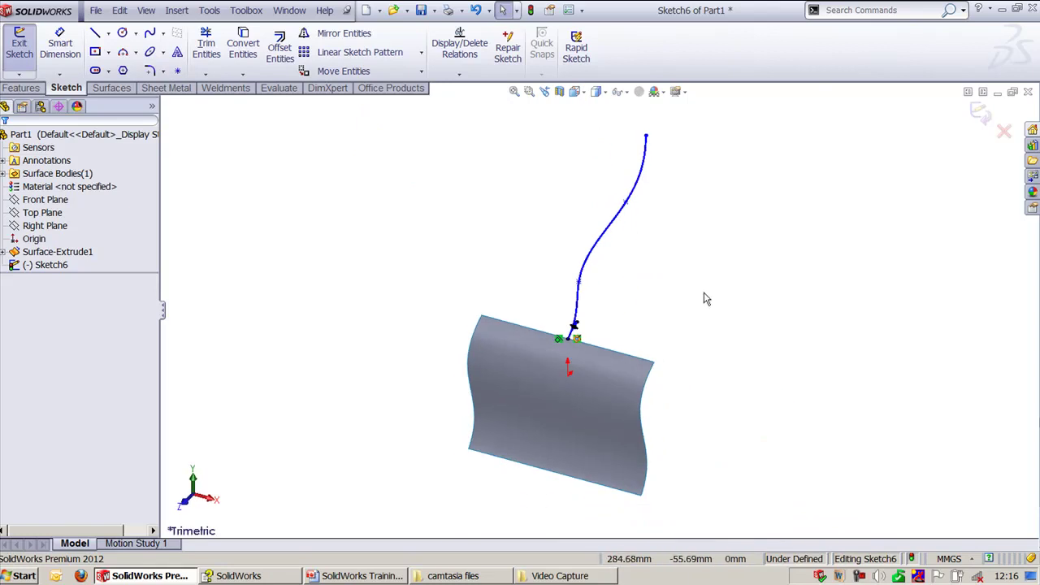
{"action": "key", "text": "ctrl+Tab"}
{"action": "key", "text": "ctrl+Tab"}
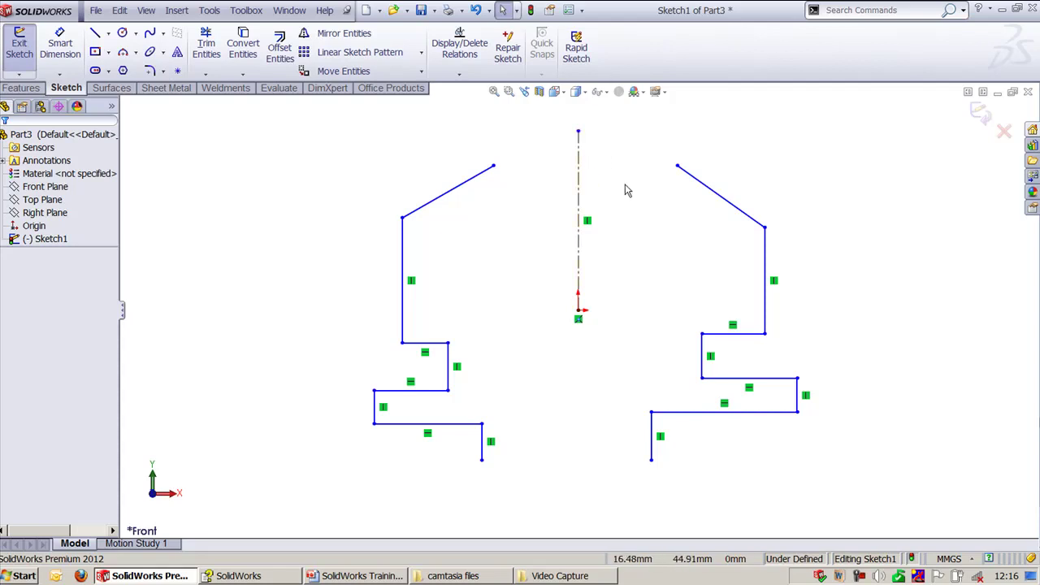
Make the left and right slanted top lines symmetric about the vertical centreline.
{"action": "mouse_move", "coordinate": [619, 138]}
{"action": "left_mouse_down"}
{"action": "mouse_move", "coordinate": [755, 417]}
{"action": "mouse_move", "coordinate": [814, 483]}
{"action": "left_mouse_up"}
{"action": "mouse_move", "coordinate": [339, 122]}
{"action": "left_mouse_down"}
{"action": "mouse_move", "coordinate": [526, 399]}
{"action": "mouse_move", "coordinate": [564, 476]}
{"action": "left_mouse_up"}
{"action": "left_click", "coordinate": [579, 184], "text": "ctrl"}
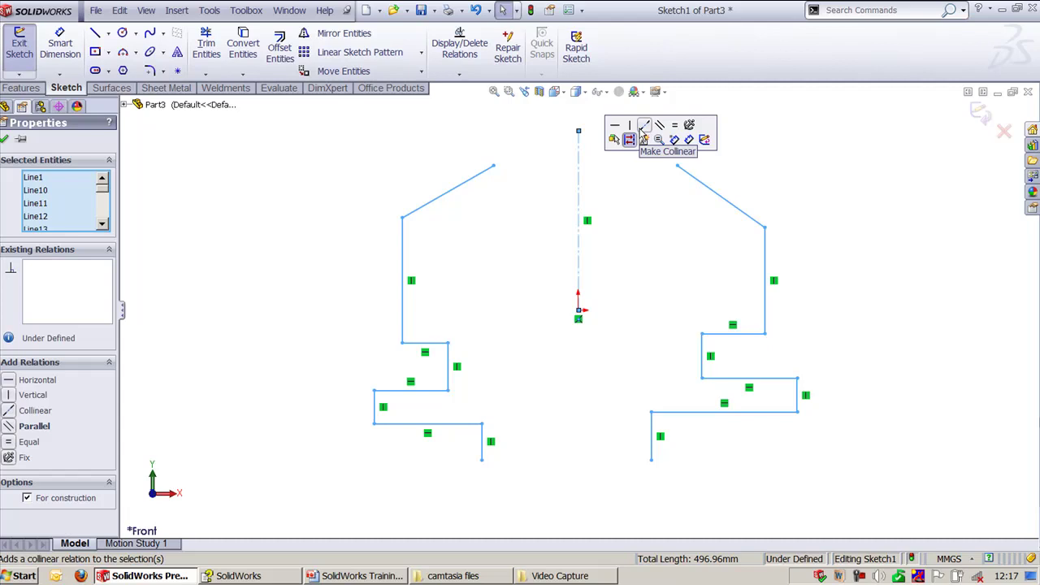
{"action": "left_click", "coordinate": [853, 192]}
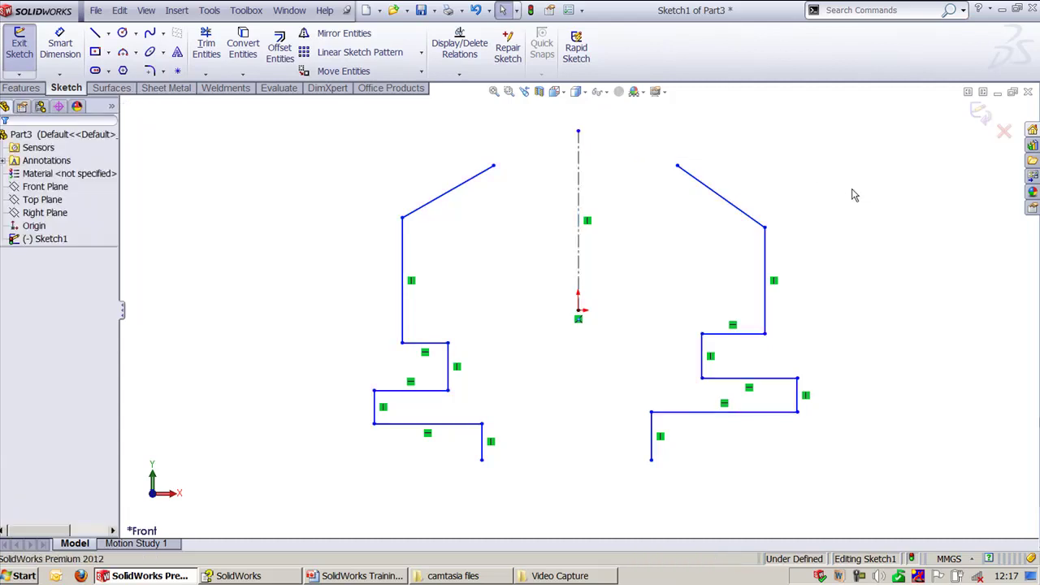
{"action": "left_click", "coordinate": [479, 185]}
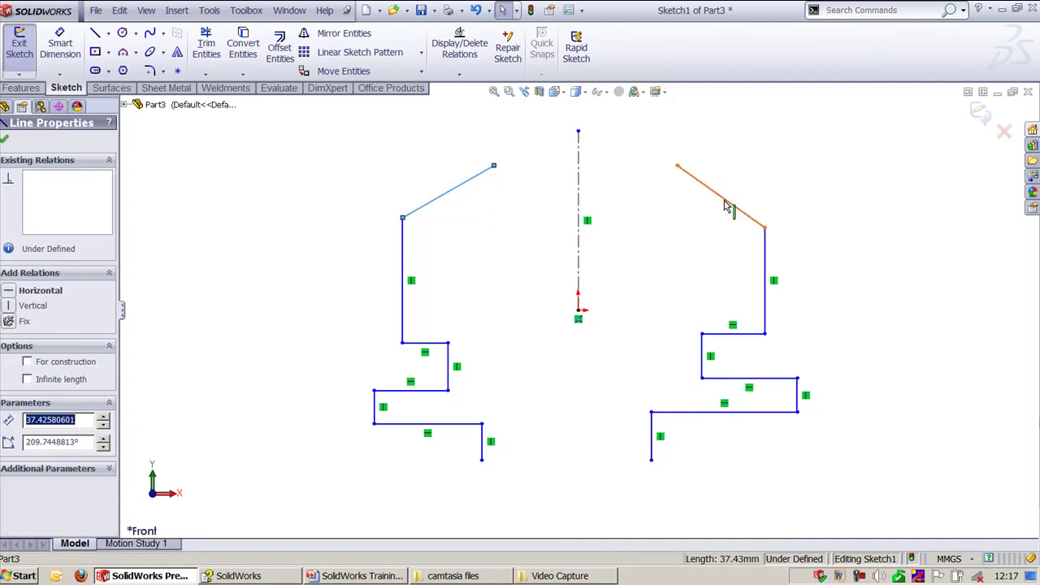
{"action": "left_click", "coordinate": [675, 245], "text": "ctrl"}
{"action": "left_click", "coordinate": [583, 180], "text": "ctrl"}
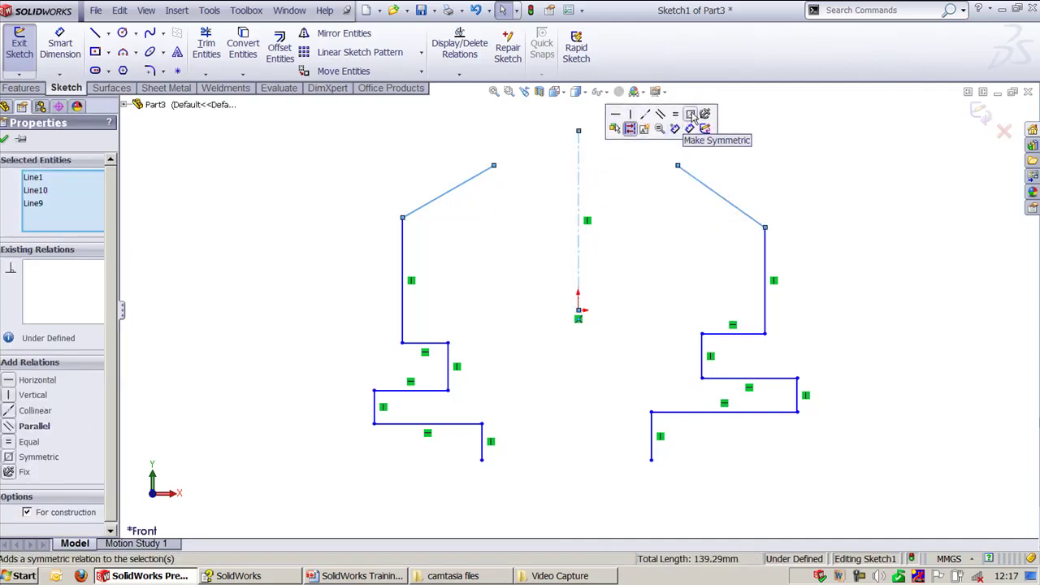
{"action": "left_click", "coordinate": [690, 114]}
{"action": "left_click", "coordinate": [746, 151]}
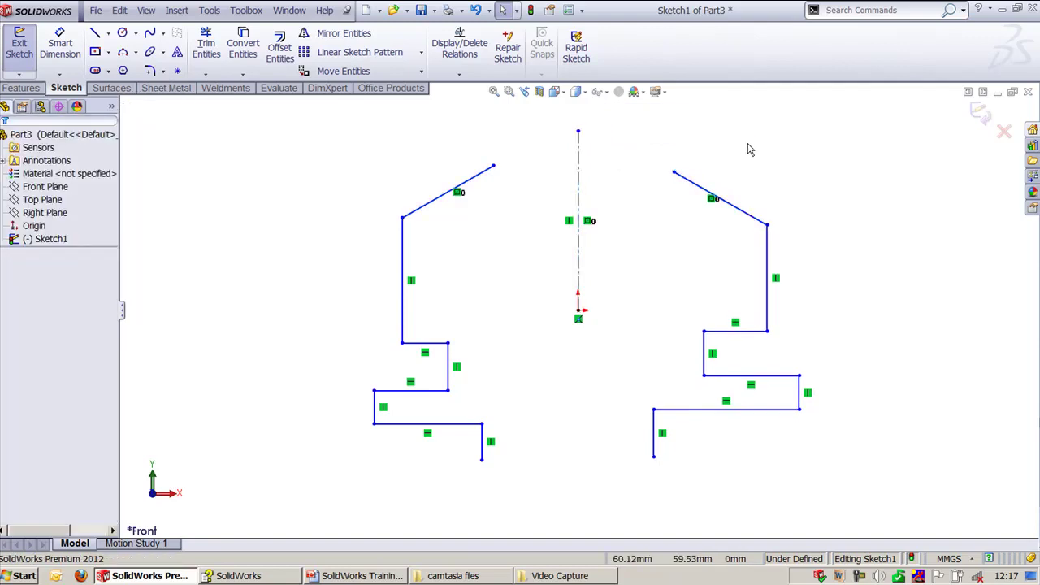
Draw a circle inside the right profile.
{"action": "key", "text": "c"}
{"action": "left_click", "coordinate": [679, 260]}
{"action": "left_click", "coordinate": [717, 274]}
Draw a circle inside the left profile.
{"action": "left_click", "coordinate": [467, 287]}
{"action": "left_click", "coordinate": [487, 306]}
{"action": "key", "text": "Escape"}
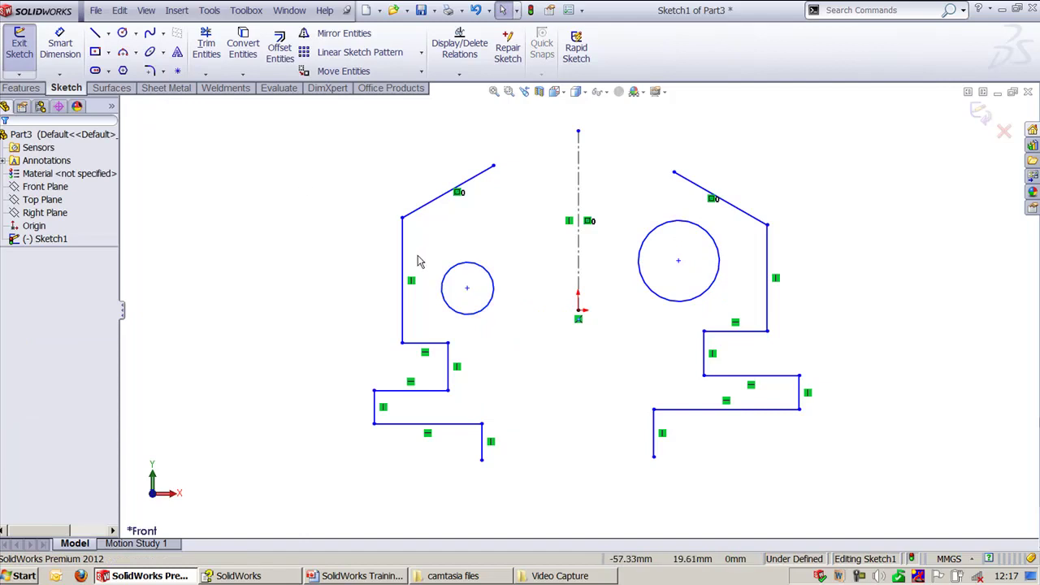
Make the left and right circles symmetric about the centreline.
{"action": "left_click", "coordinate": [447, 271]}
{"action": "left_click", "coordinate": [648, 235], "text": "ctrl"}
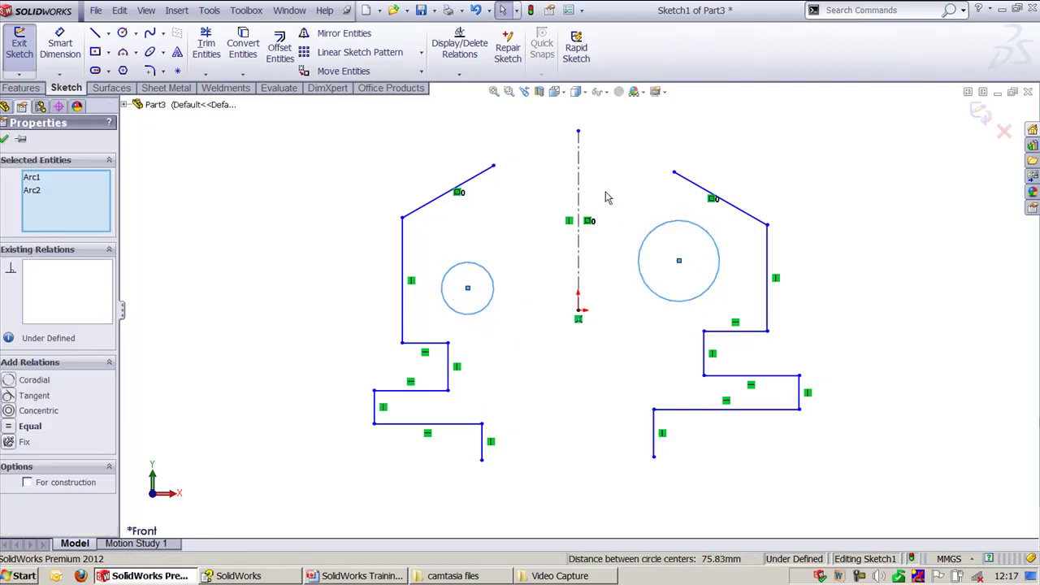
{"action": "left_click", "coordinate": [581, 187], "text": "ctrl"}
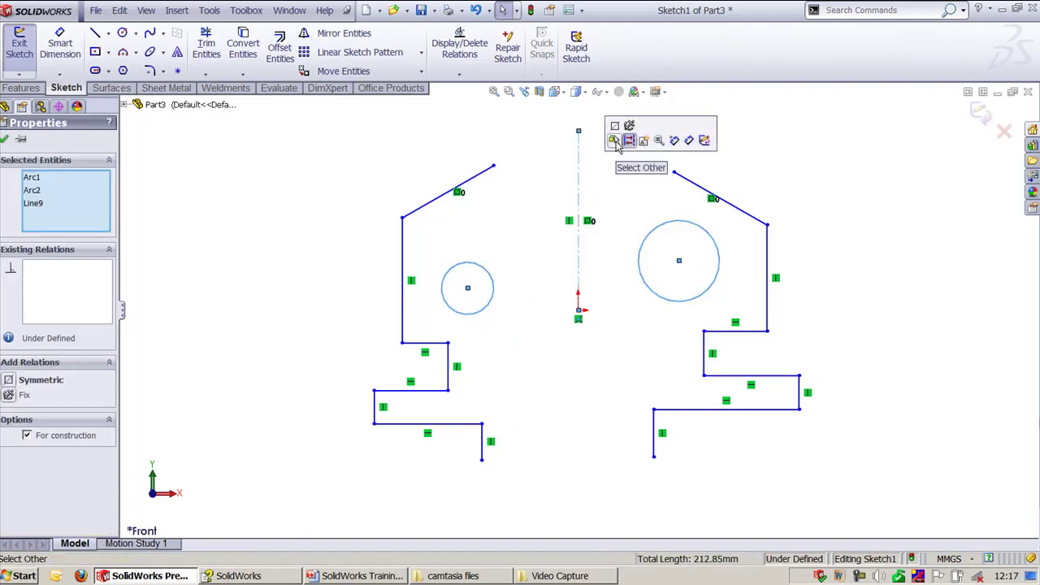
{"action": "left_click", "coordinate": [621, 133]}
{"action": "key", "text": "Escape"}
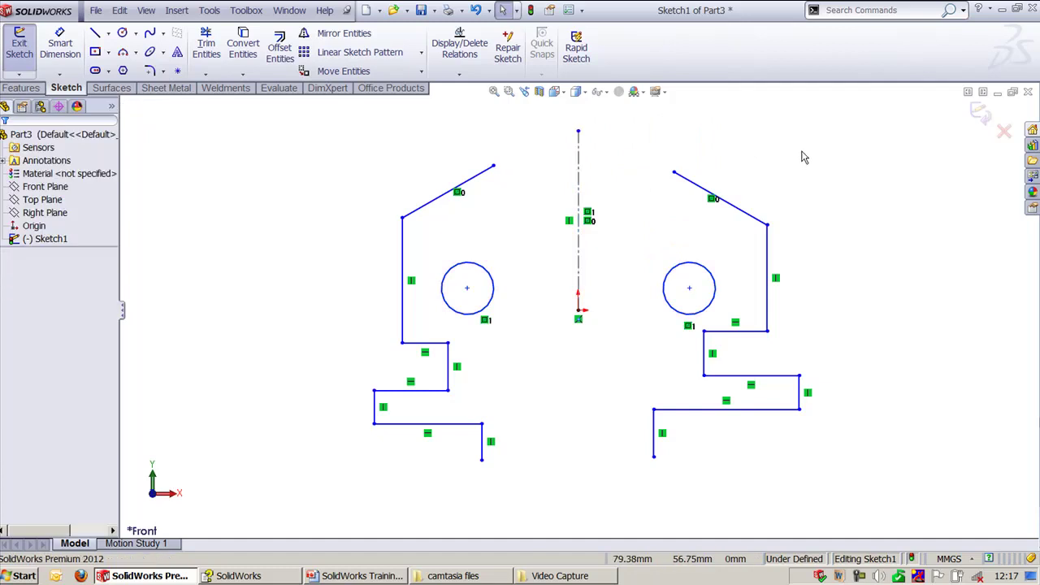
{"action": "key", "text": "ctrl+Tab"}
{"action": "key", "text": "ctrl+Tab"}
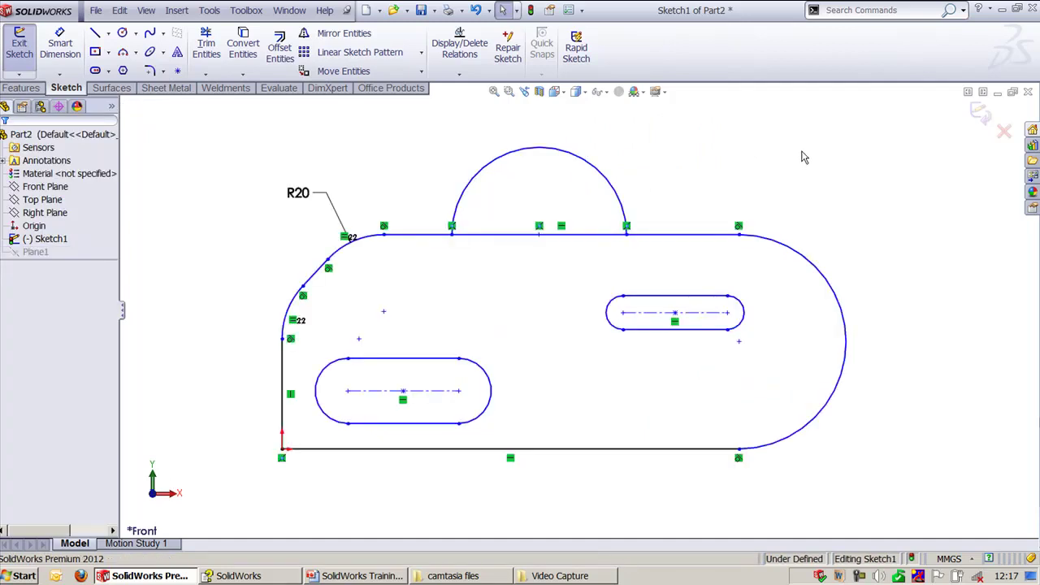
Apply Equal Slots to the left and right slots, then make the right slot fixed.
{"action": "left_click", "coordinate": [420, 360]}
{"action": "left_click", "coordinate": [657, 299], "text": "ctrl"}
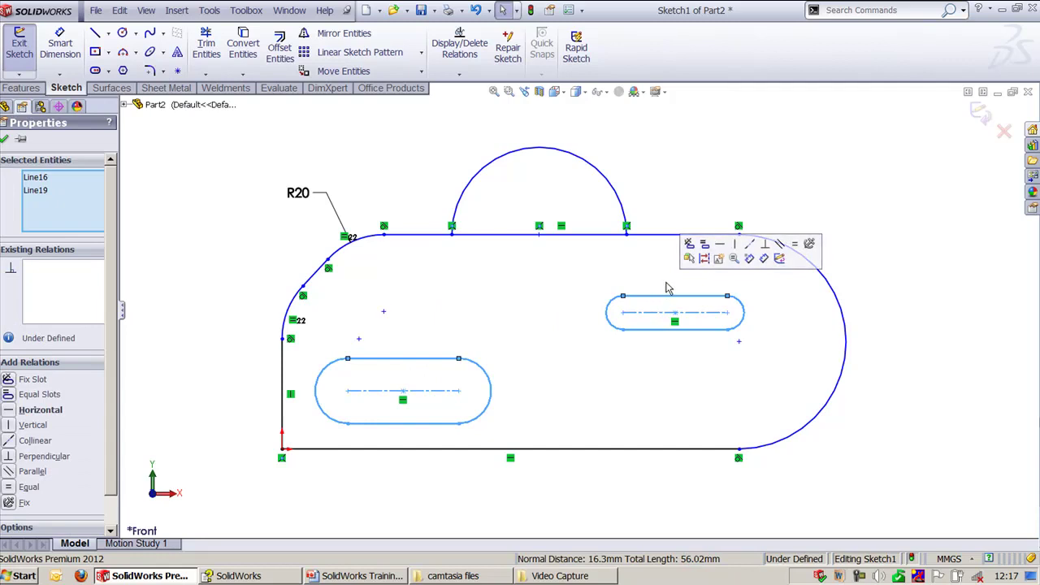
{"action": "left_click", "coordinate": [704, 248]}
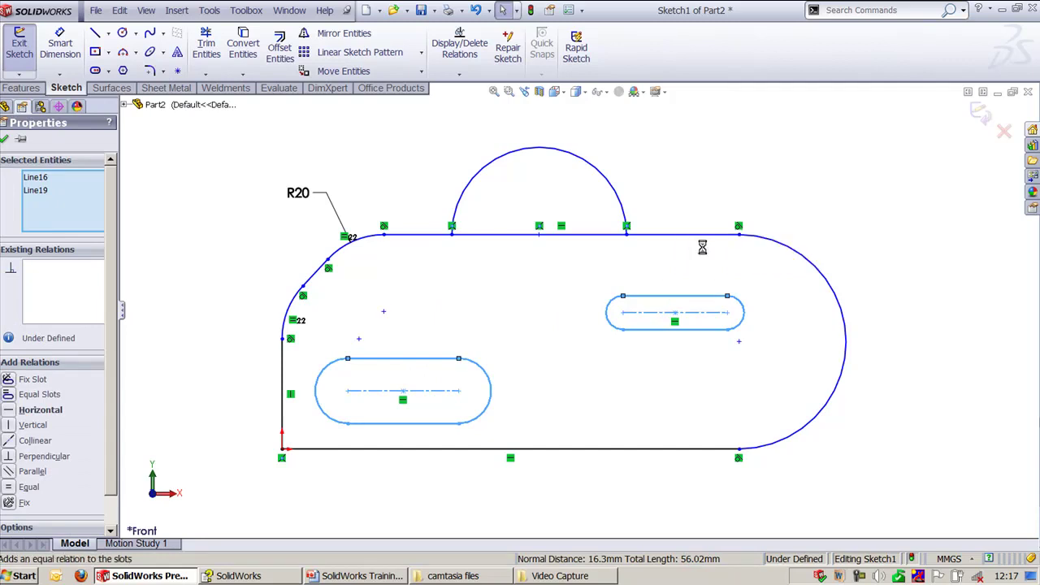
{"action": "left_click", "coordinate": [710, 172]}
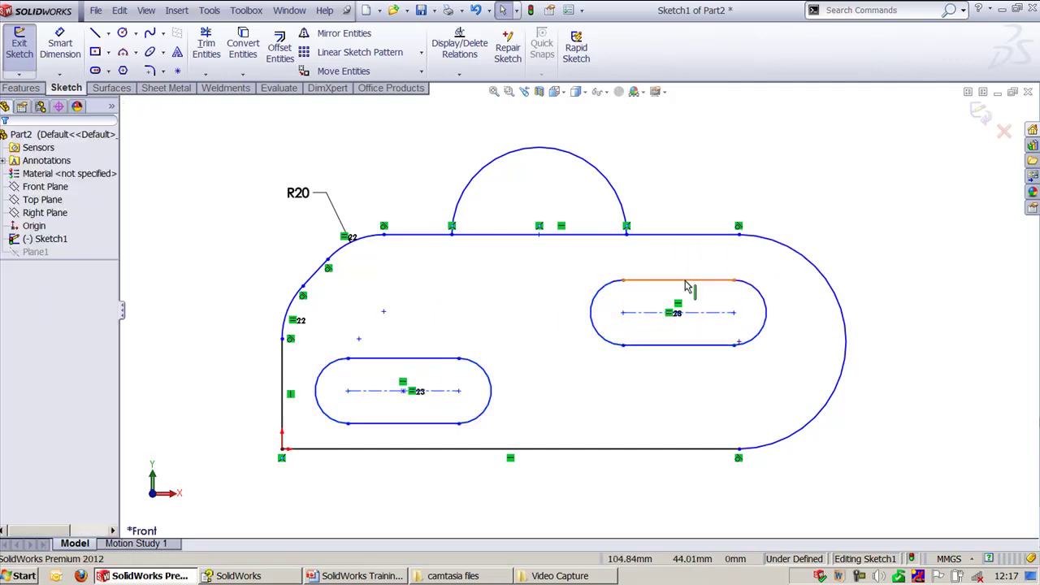
{"action": "left_click", "coordinate": [685, 281]}
{"action": "left_click", "coordinate": [720, 227]}
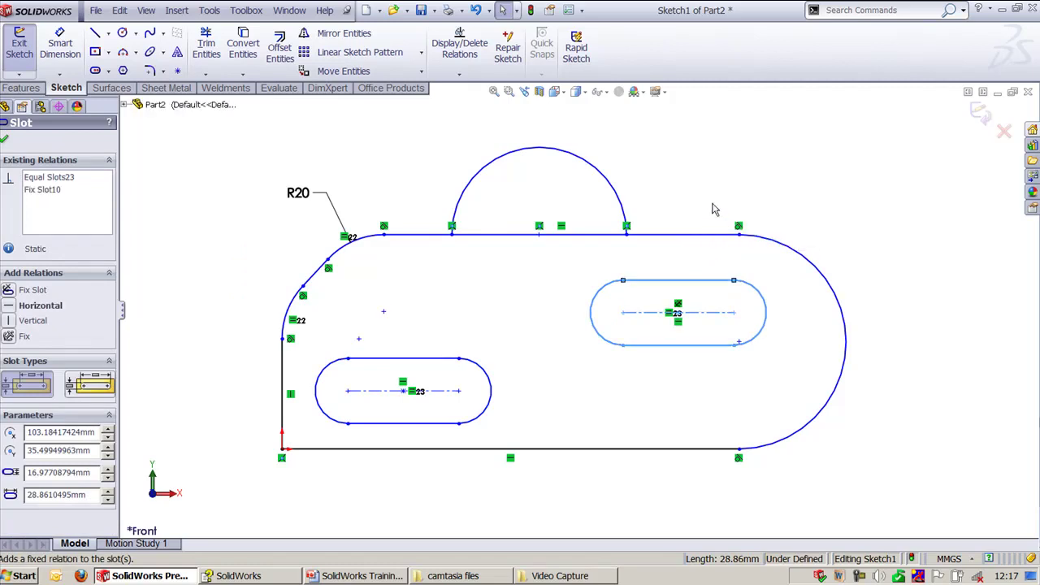